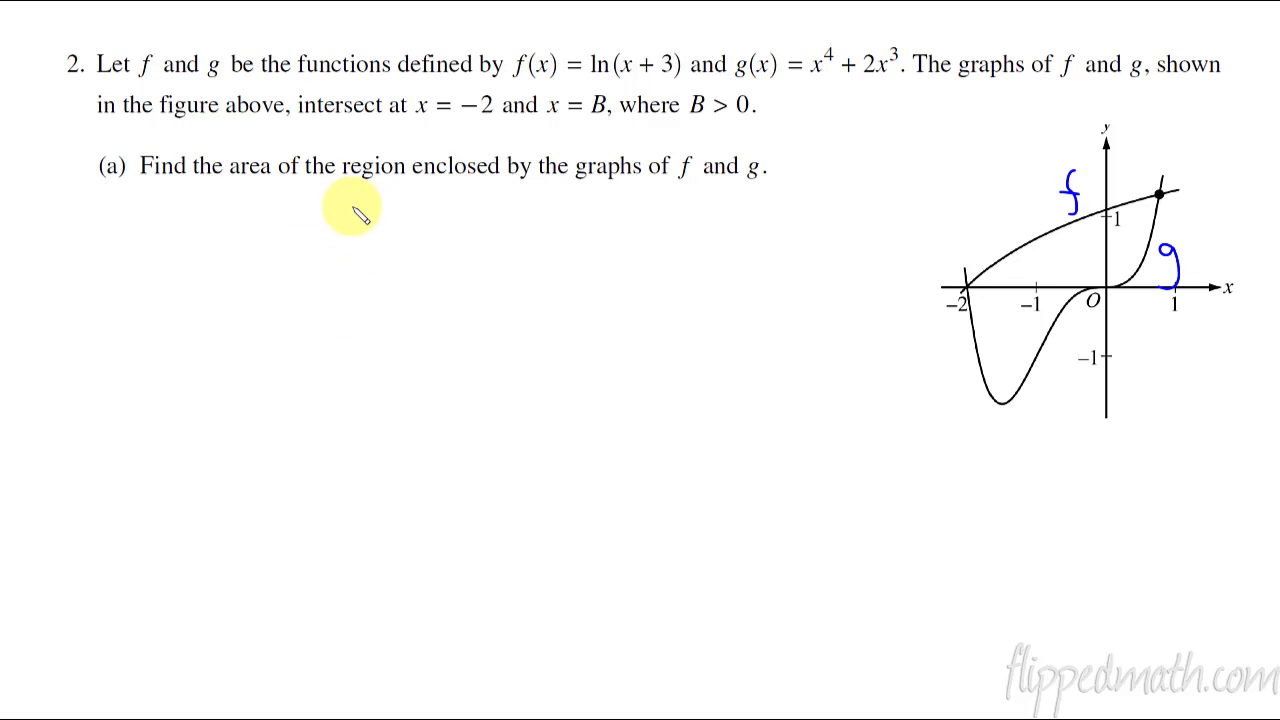
Handwrite 'A = ∫' in blue ink under the part (a) question
mouse_move(191, 257)
left_mouse_down()
mouse_move(225, 257)
mouse_move(219, 236)
mouse_move(258, 222)
left_mouse_up()
left_click_drag(237, 241, 258, 241)
left_click_drag(311, 203, 284, 268)
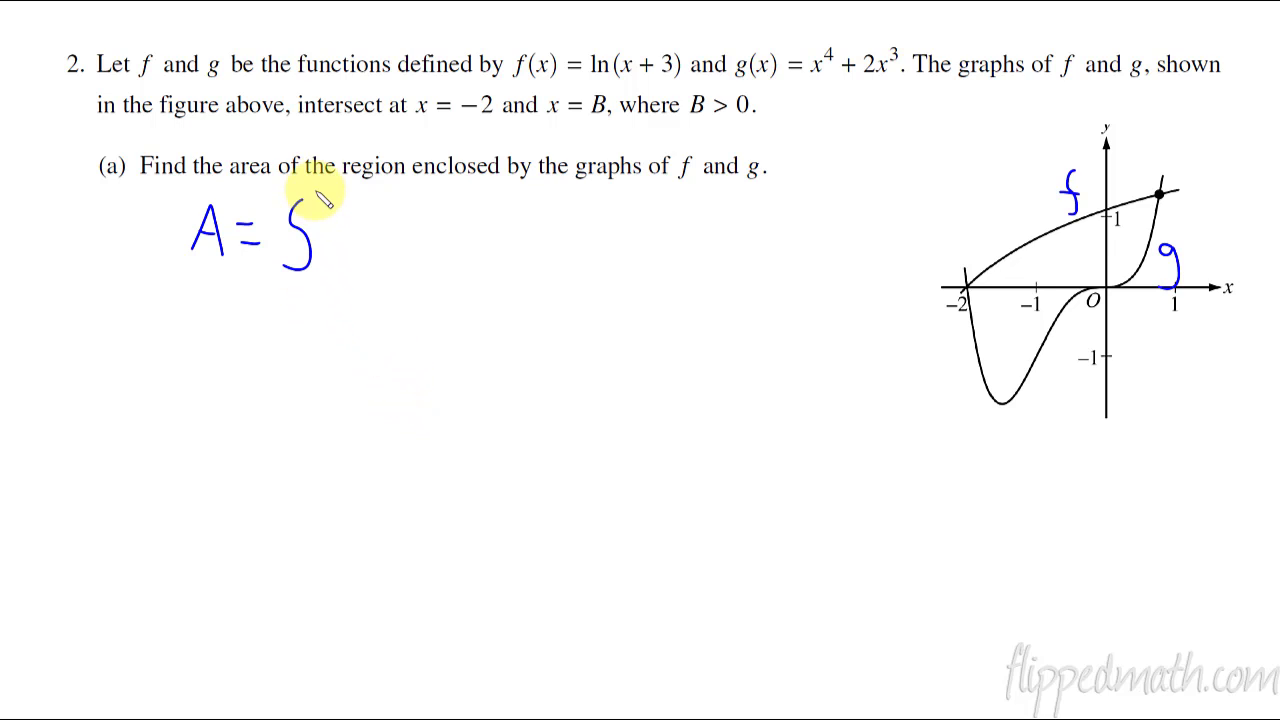
Dot the two intersection points of f and g at x = -2 and x = B
left_click(965, 289)
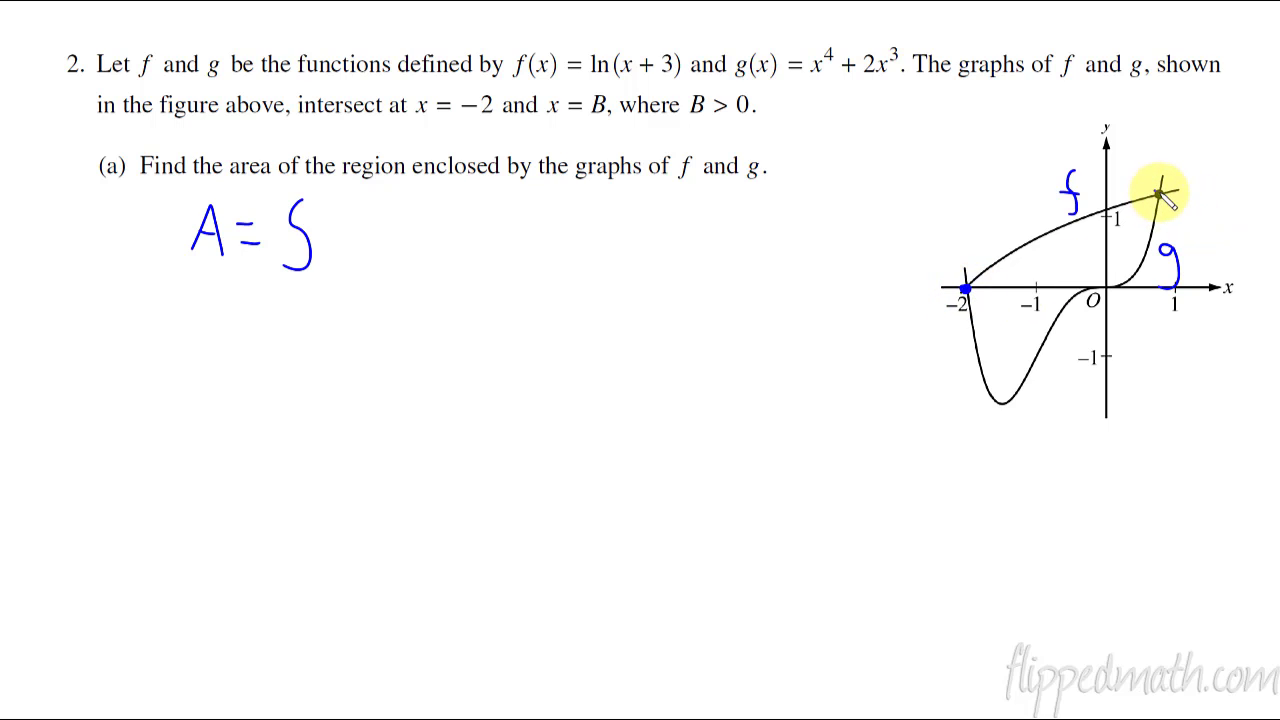
left_click(1160, 193)
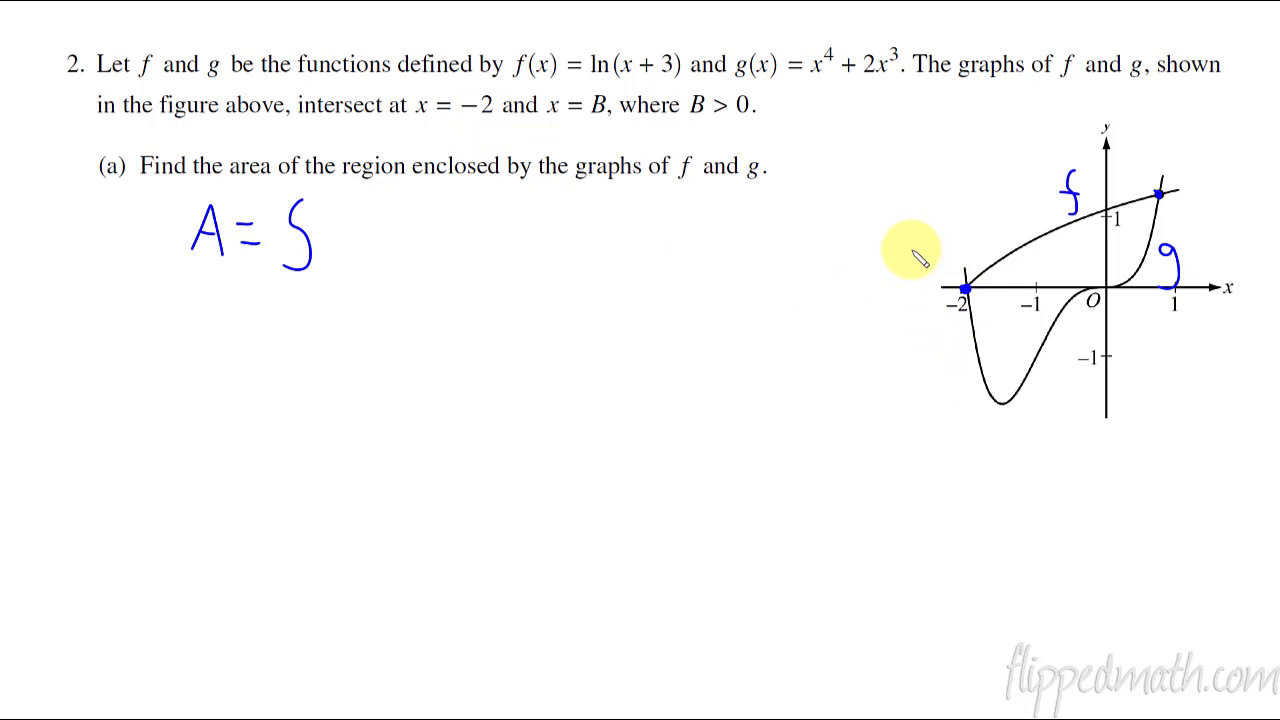
left_click(965, 289)
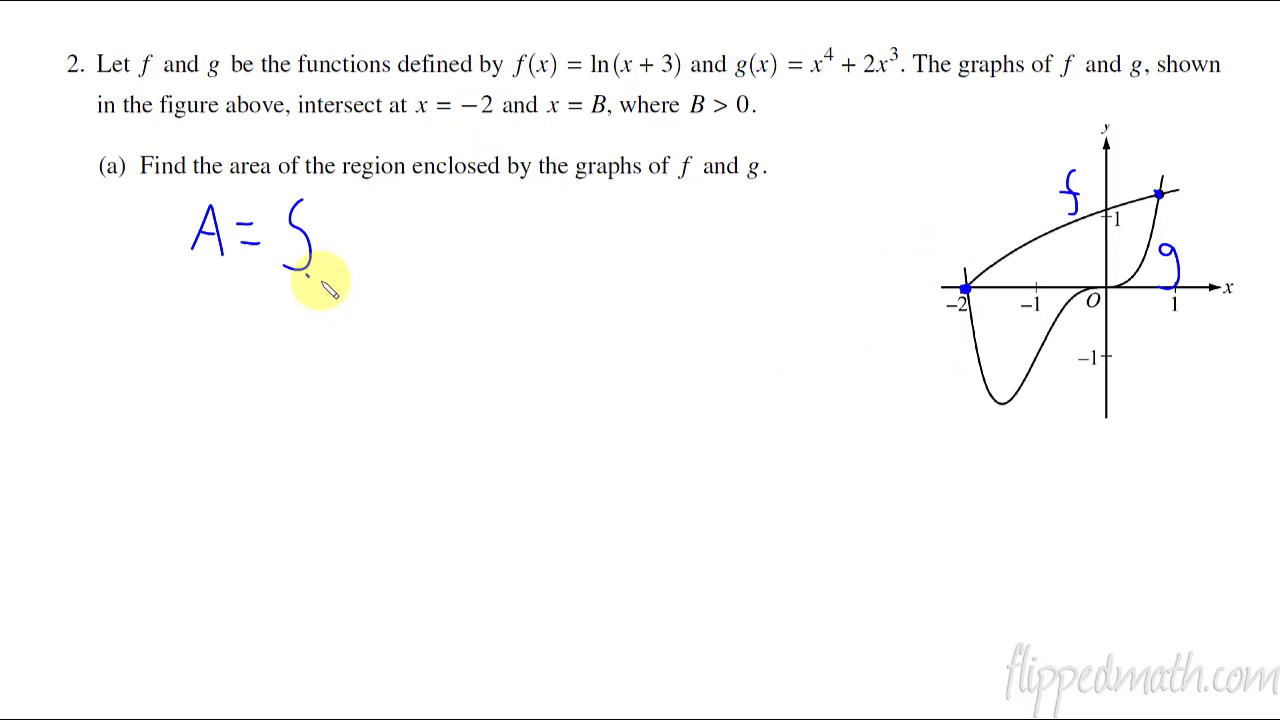
Write -2 and B as the integral's limits, then switch to the calculator emulator
left_click_drag(345, 284, 360, 297)
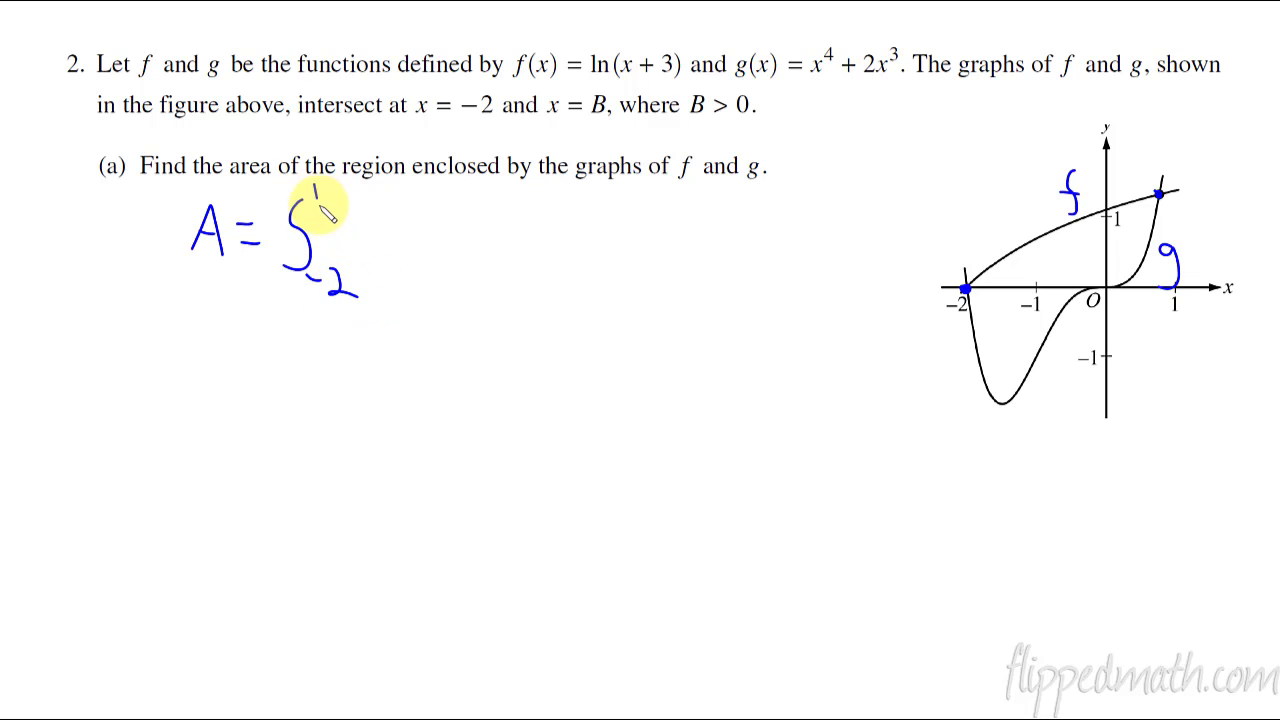
left_click_drag(327, 210, 318, 208)
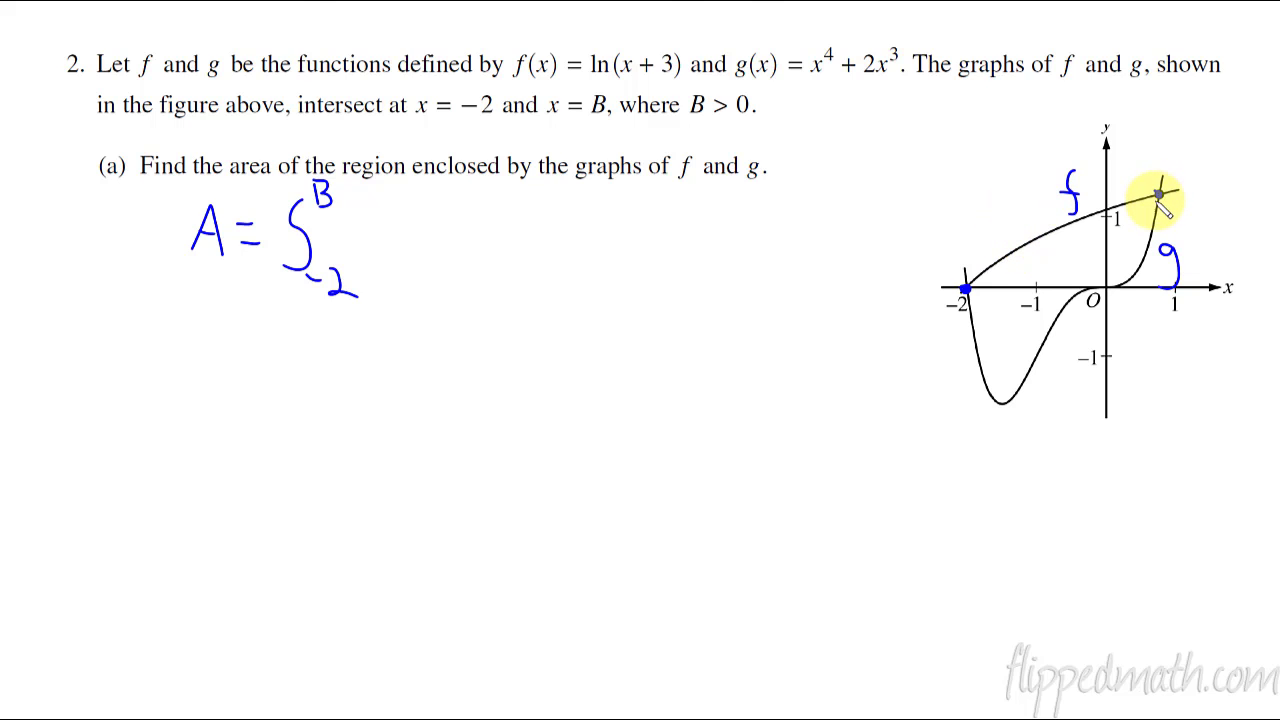
key("alt+Tab")
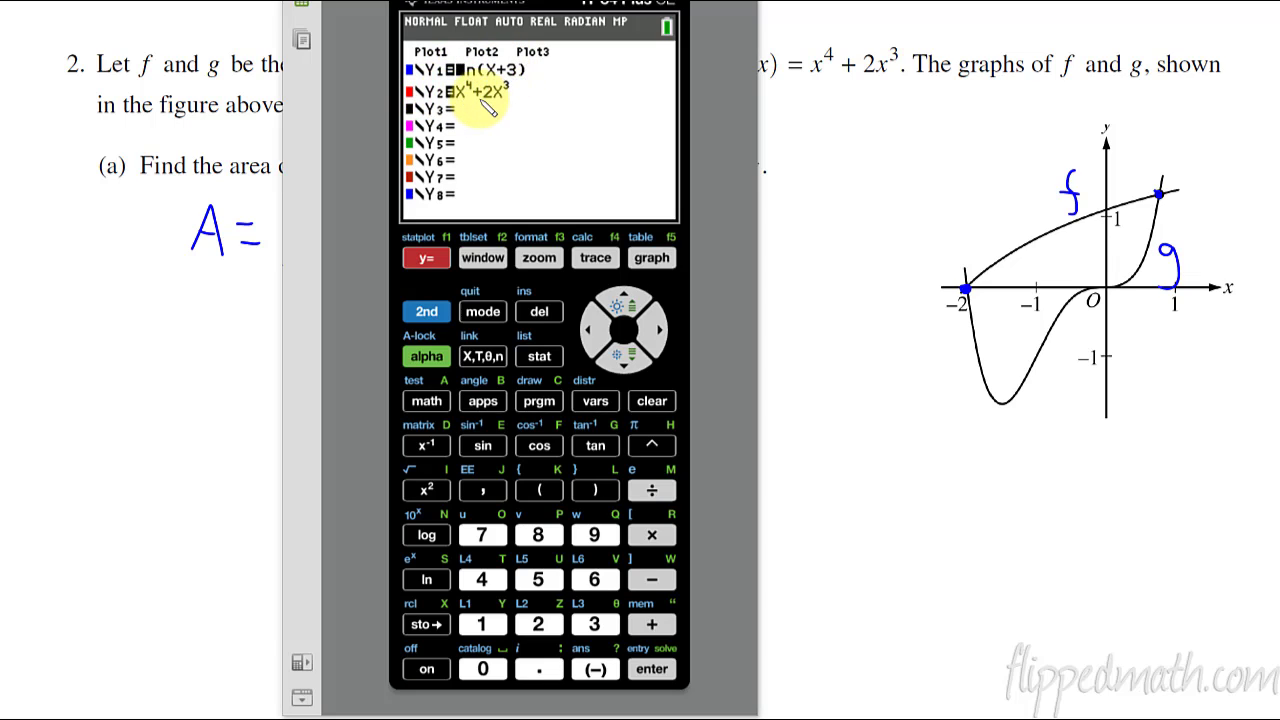
Graph Y1 and Y2 in the ZStandard window and choose the intersect calculation
left_click(537, 257)
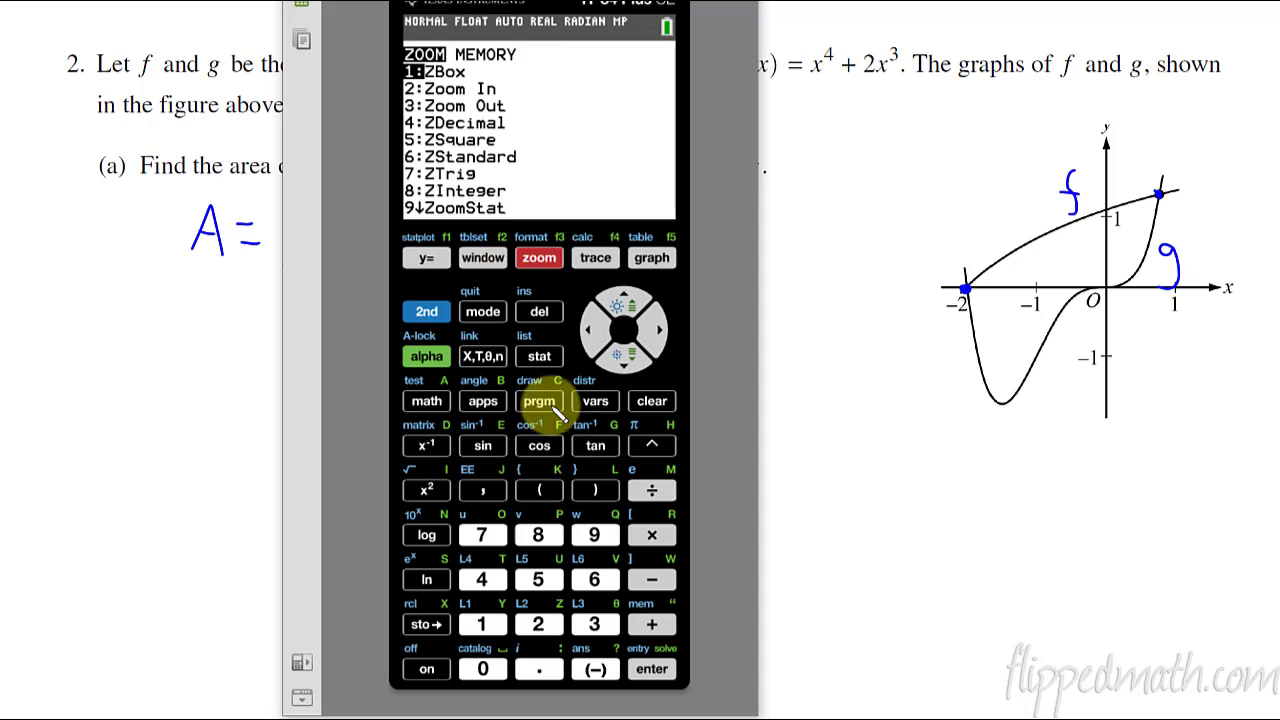
left_click(594, 579)
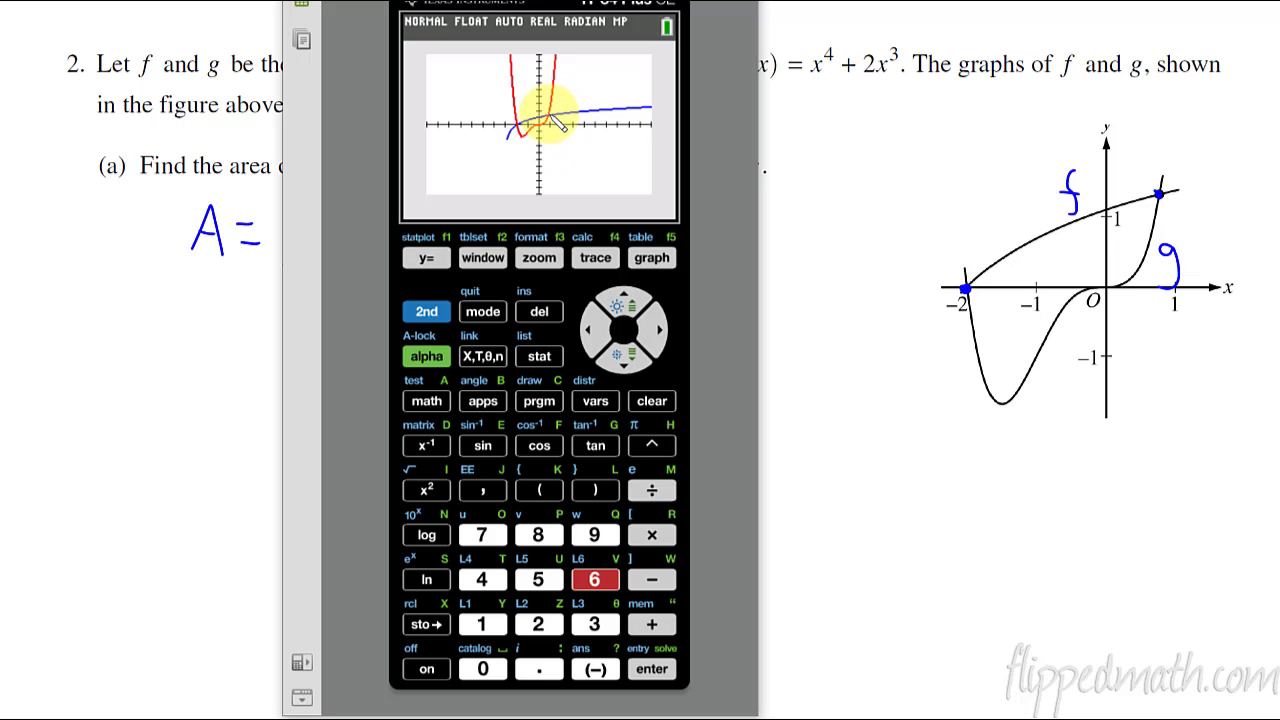
left_click(427, 311)
left_click(595, 257)
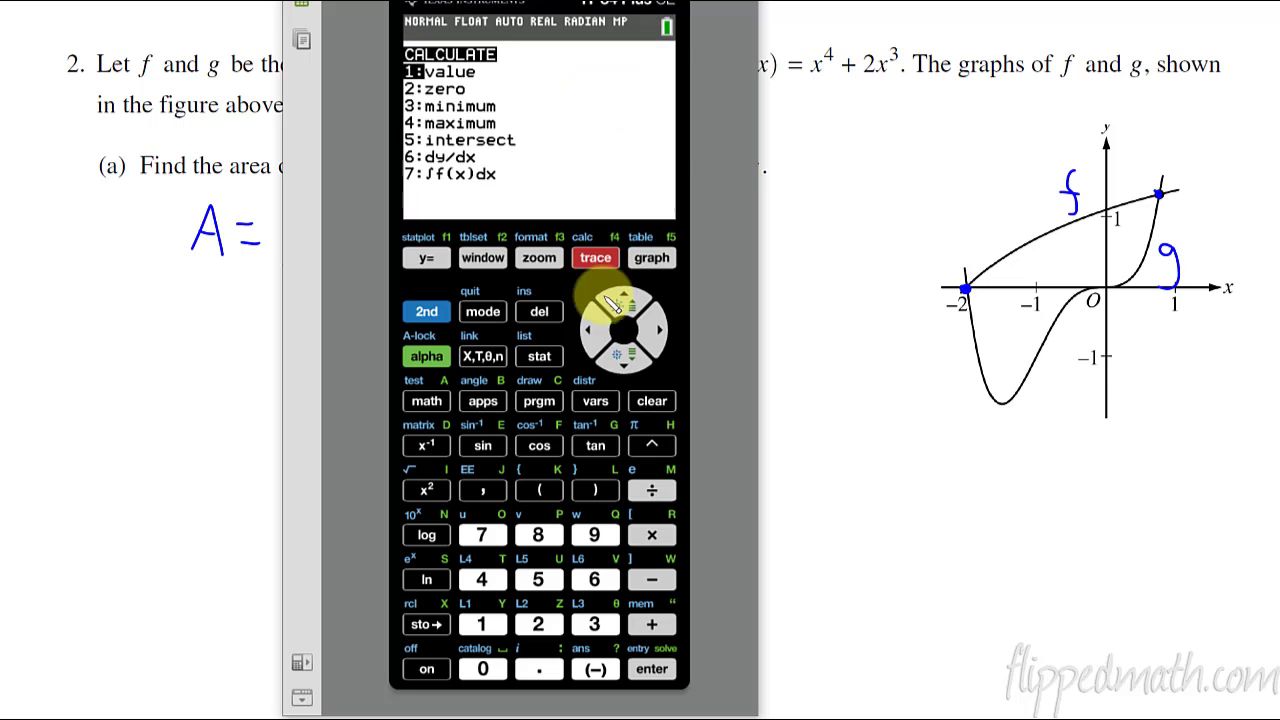
left_click(538, 579)
Compute the right intersection B ≈ 0.7819751 and paste that screen into the worksheet
left_click(651, 669)
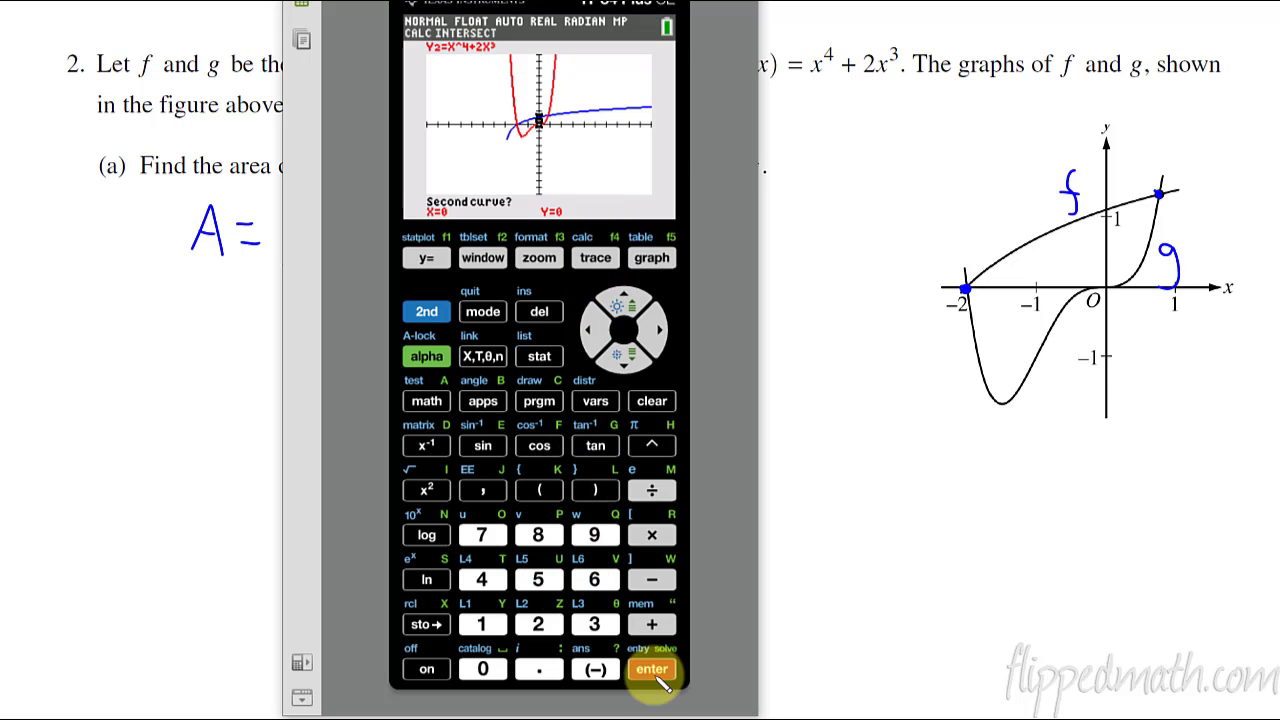
left_click(660, 335)
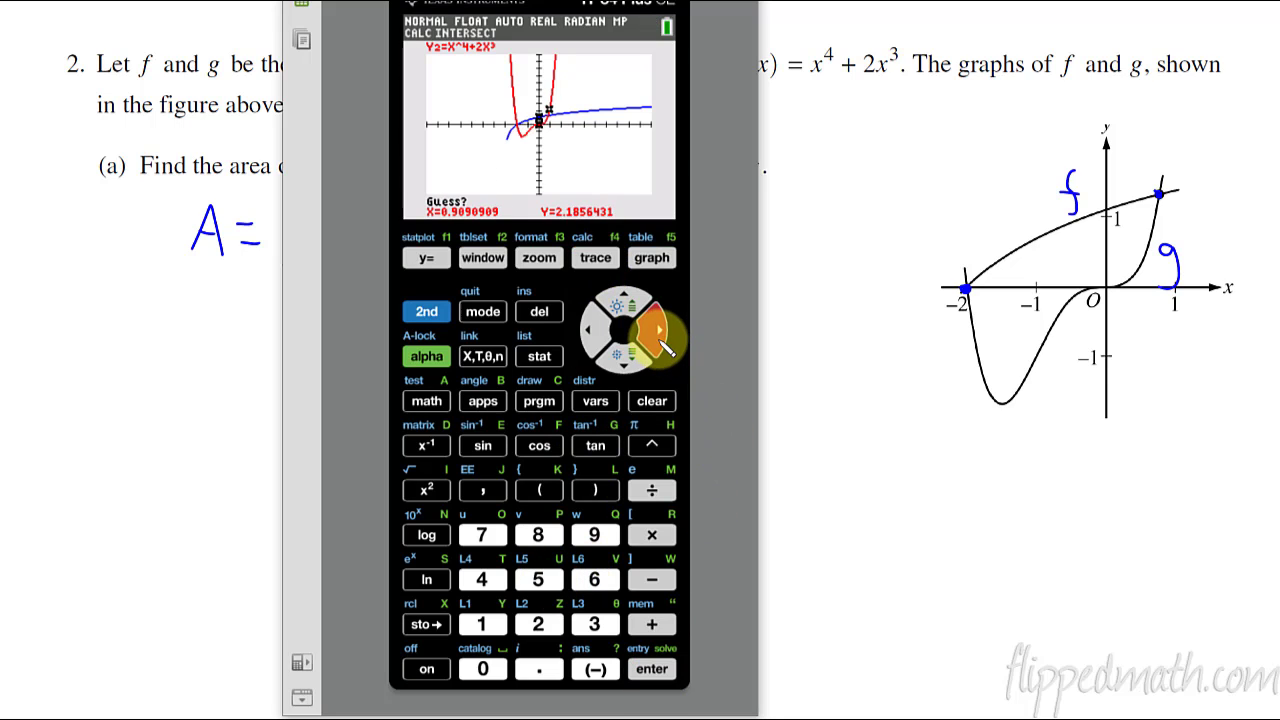
left_click(590, 330)
left_click(655, 672)
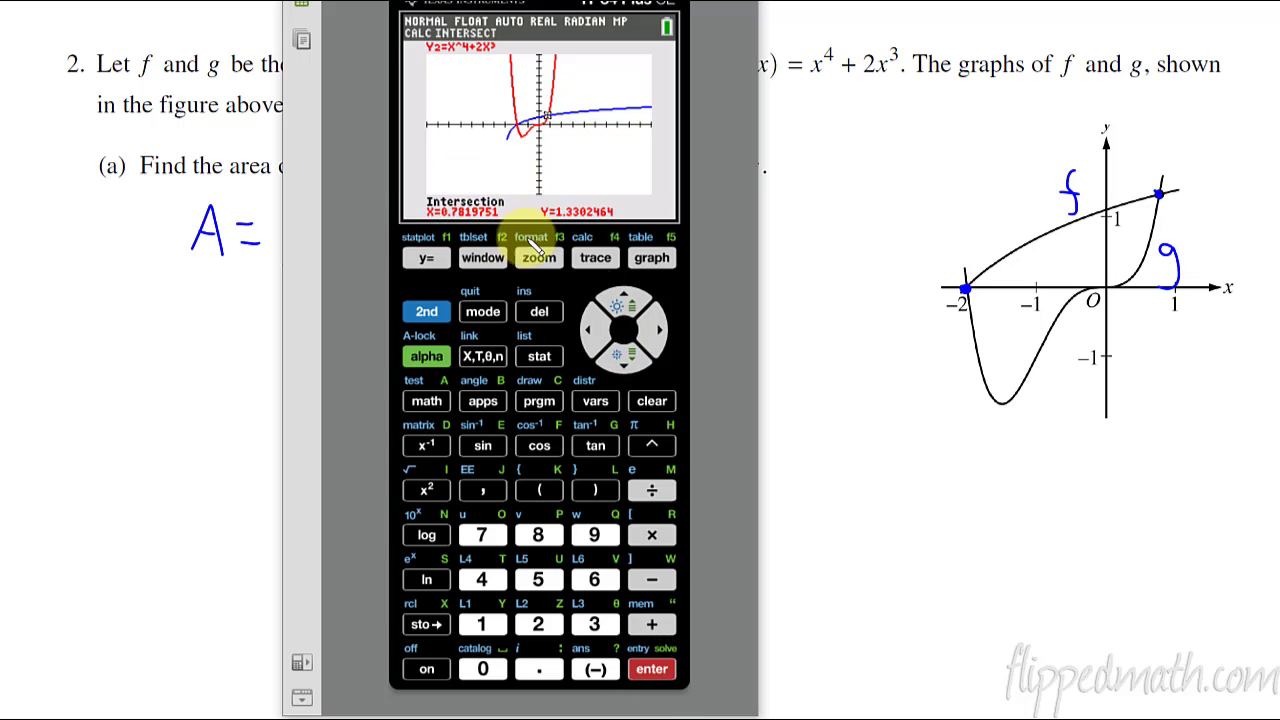
left_click(897, 520)
key("ctrl+v")
Move the pasted screen bottom right, dot the right intersection red, and write B ≈ 0.7819751
left_click_drag(642, 323, 995, 490)
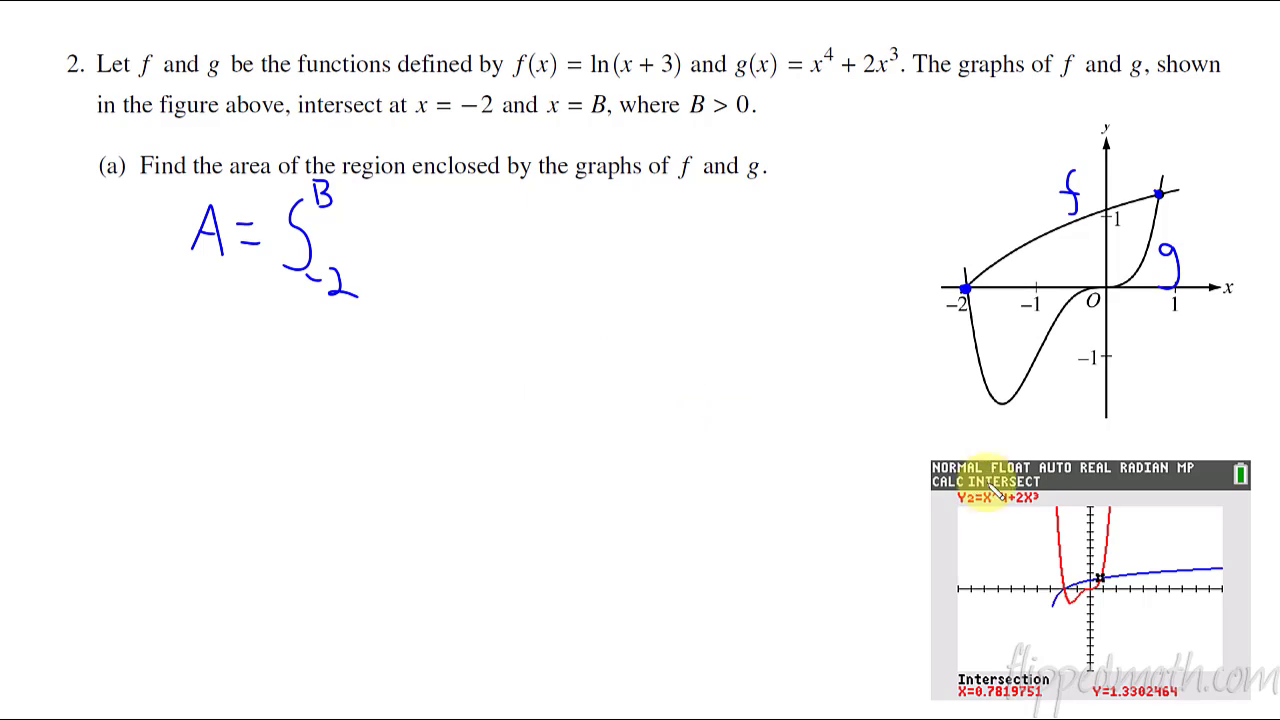
mouse_move(967, 432)
left_mouse_down()
mouse_move(980, 423)
mouse_move(985, 440)
left_mouse_up()
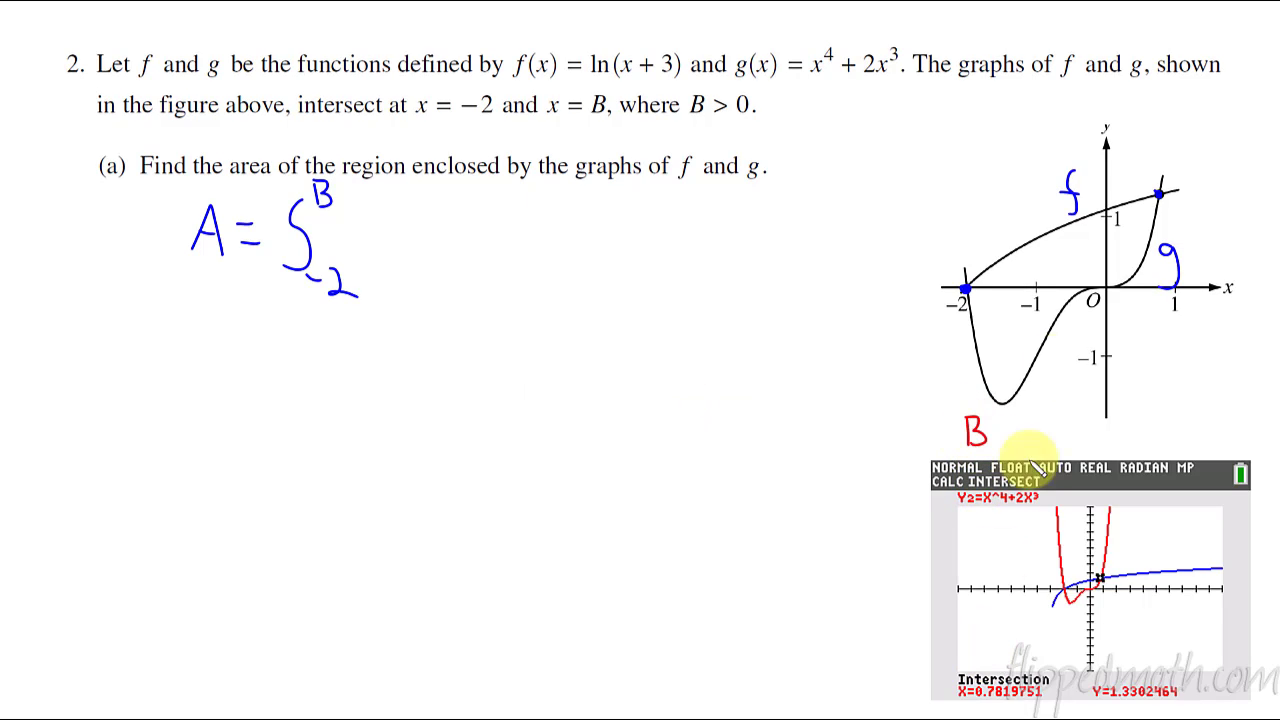
left_click(1158, 191)
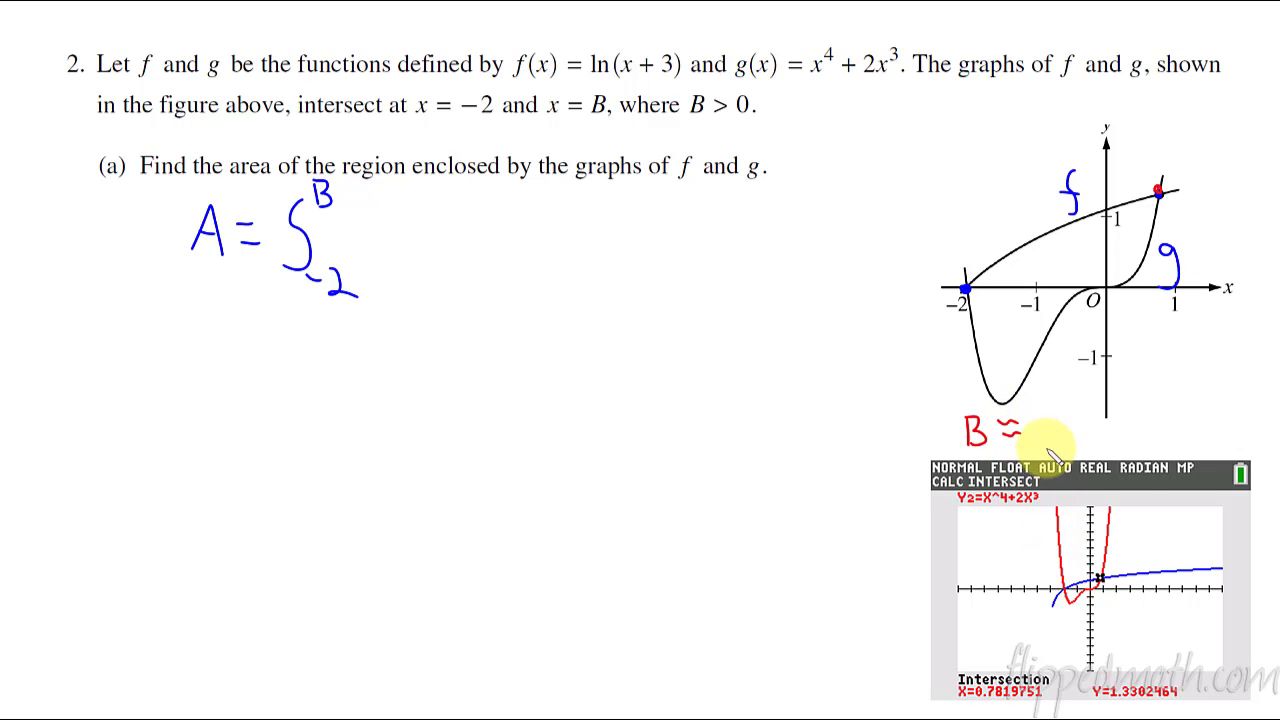
mouse_move(1051, 434)
left_mouse_down()
mouse_move(1097, 477)
mouse_move(1229, 463)
left_mouse_up()
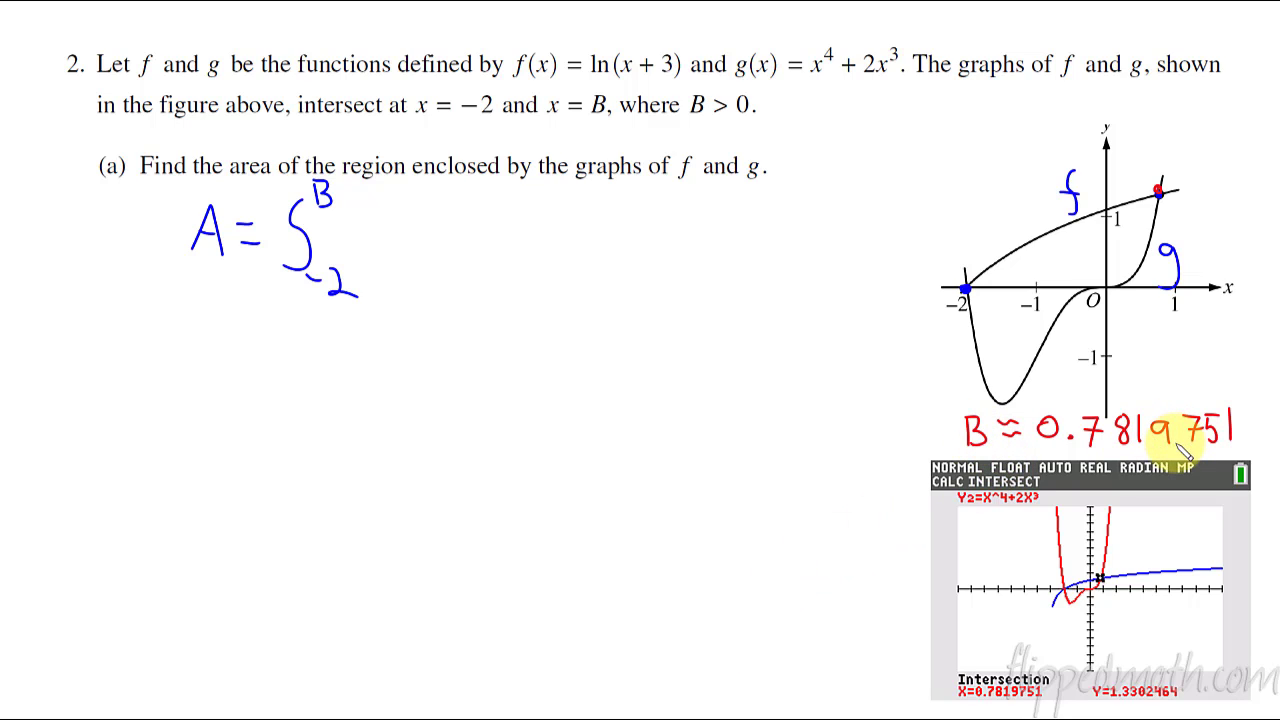
On the home screen, store the intersection answer in B with Ans→B, giving 0.781975144
key("alt+Tab")
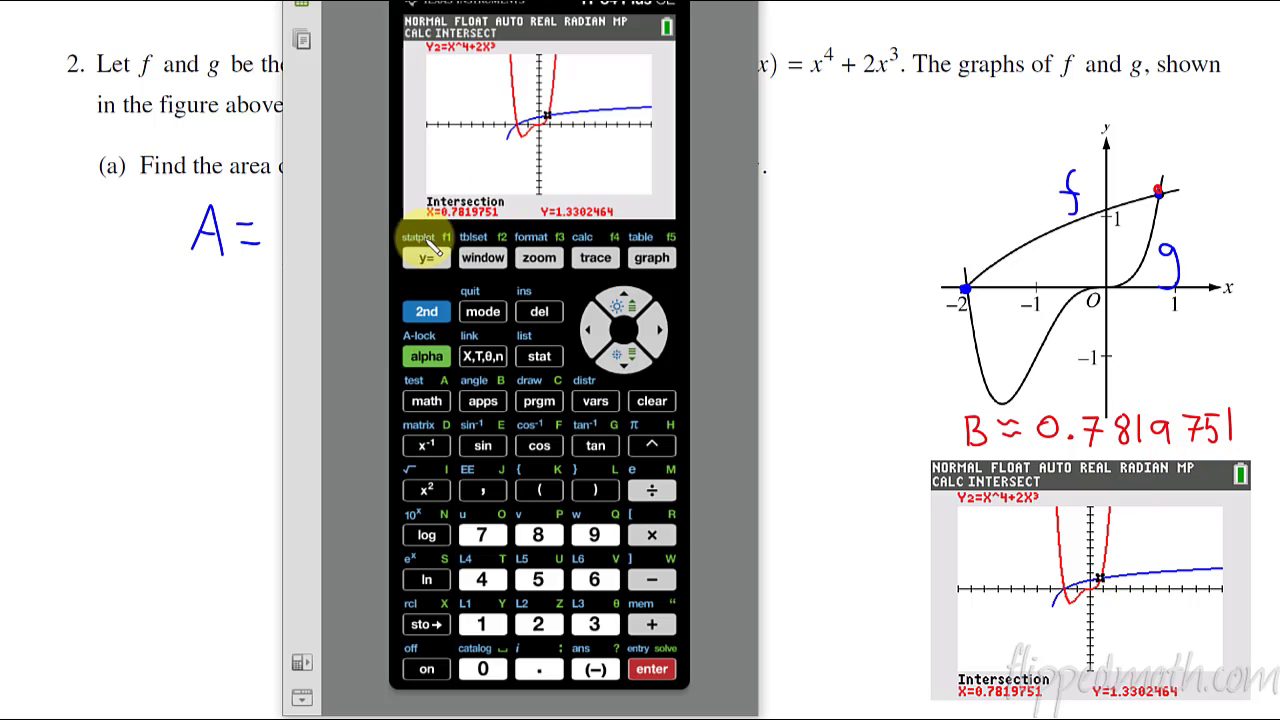
left_click(427, 311)
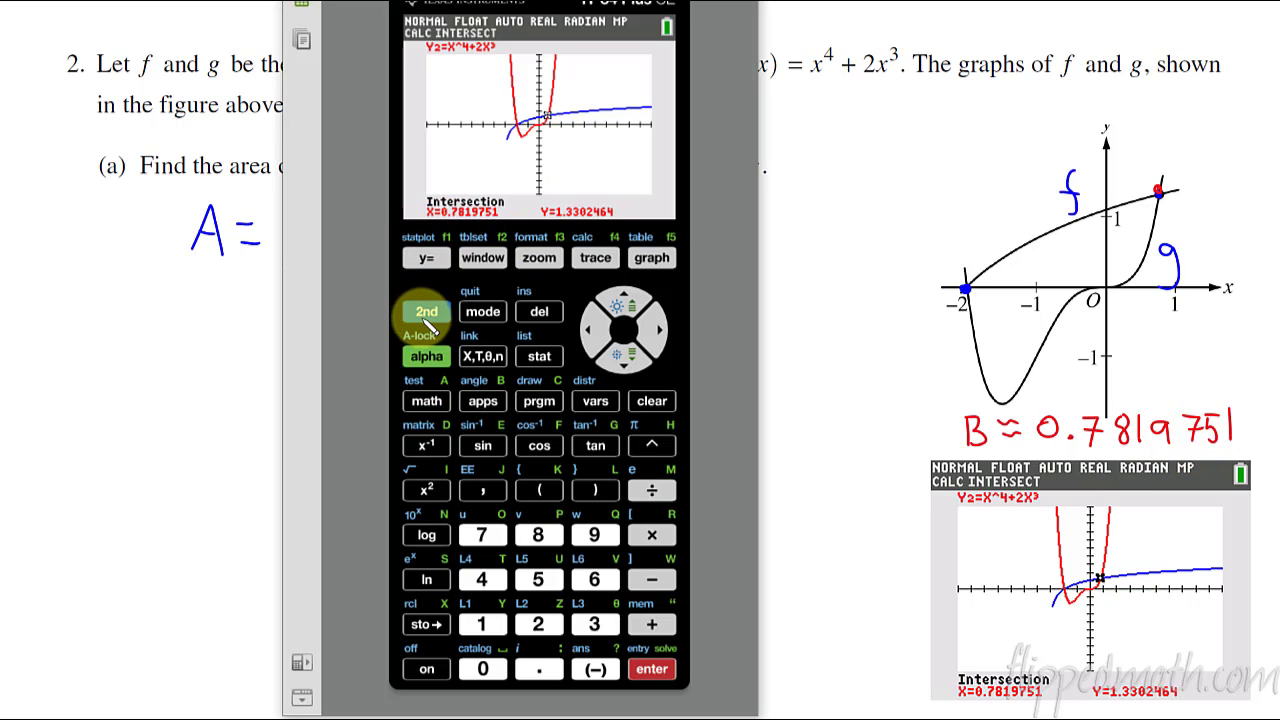
left_click(485, 313)
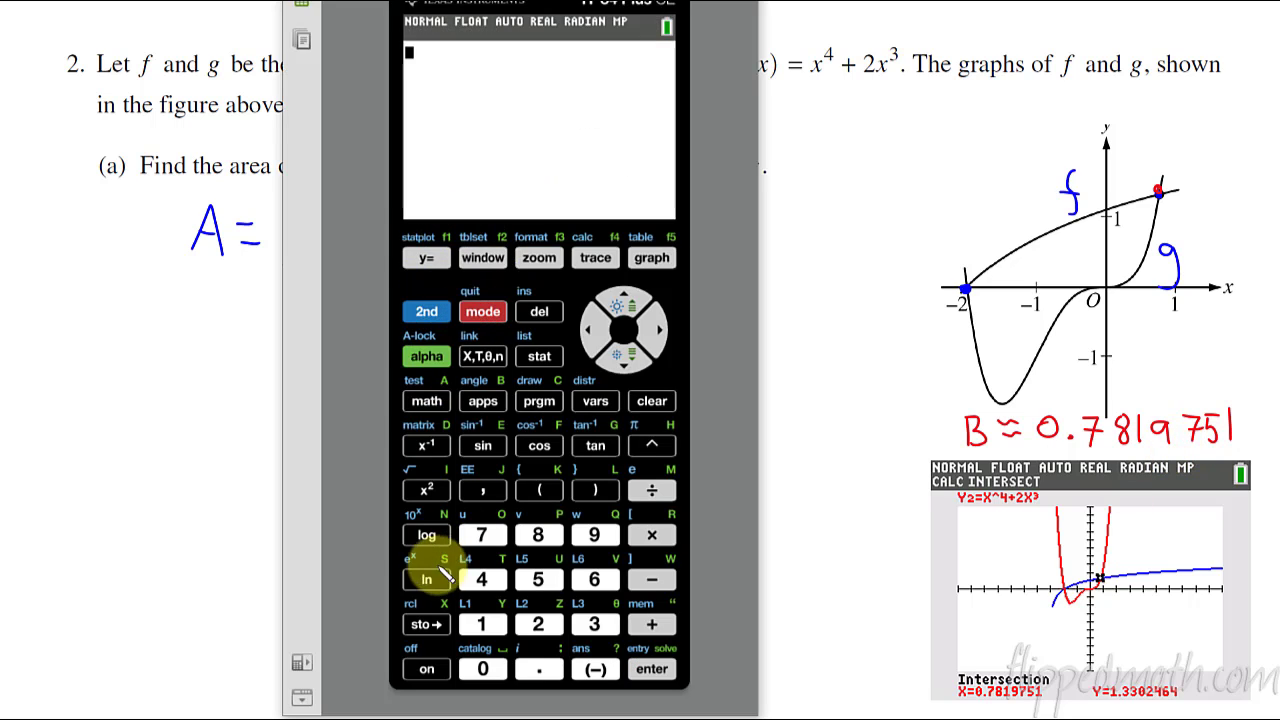
left_click(430, 626)
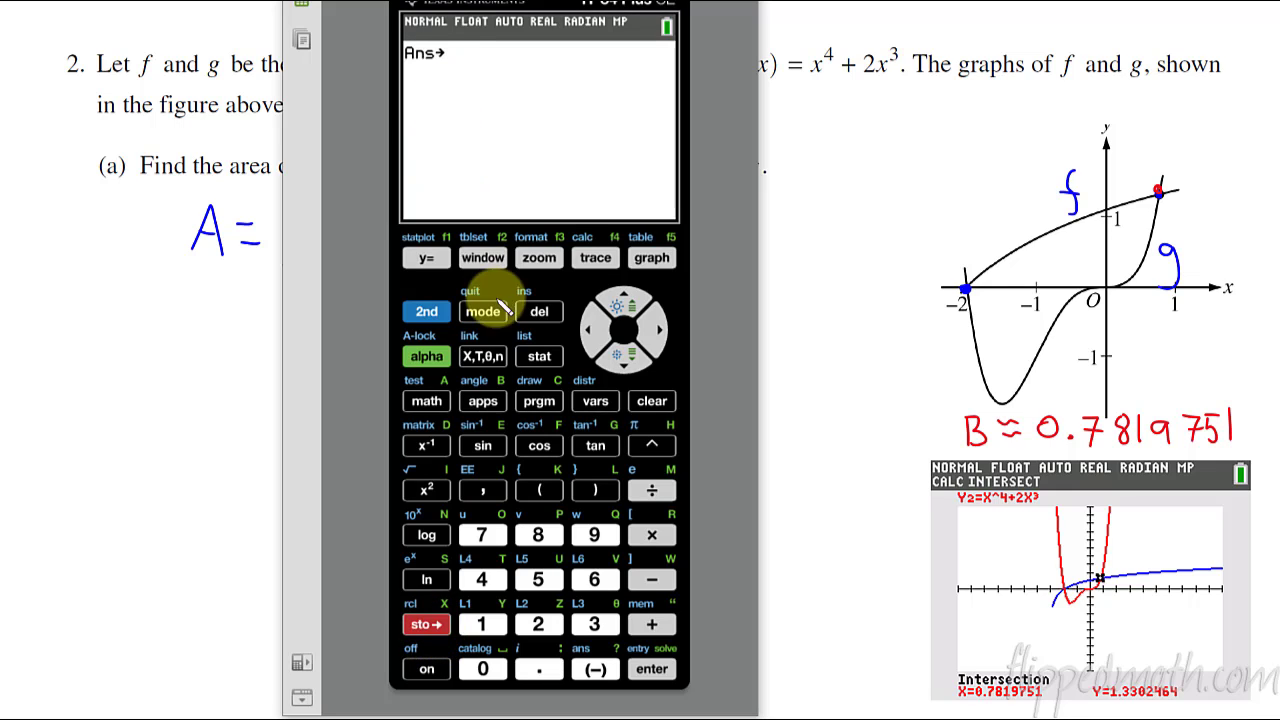
left_click(427, 357)
left_click(483, 401)
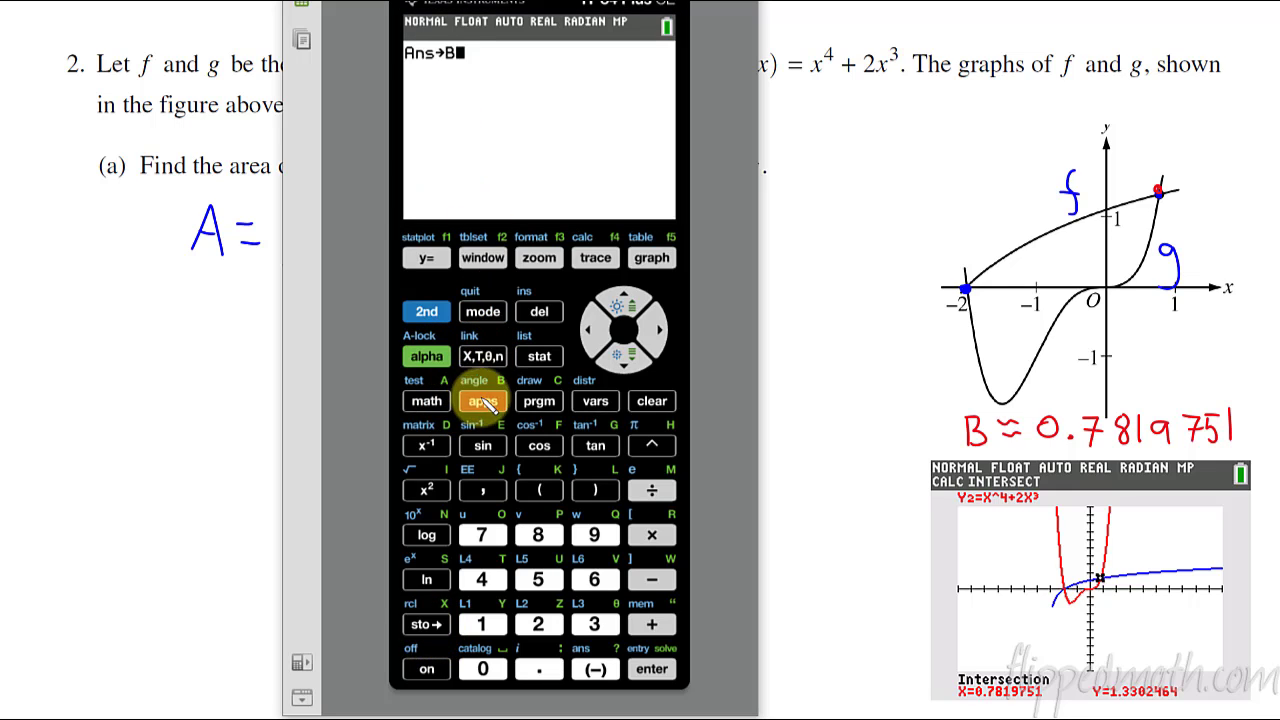
left_click(651, 669)
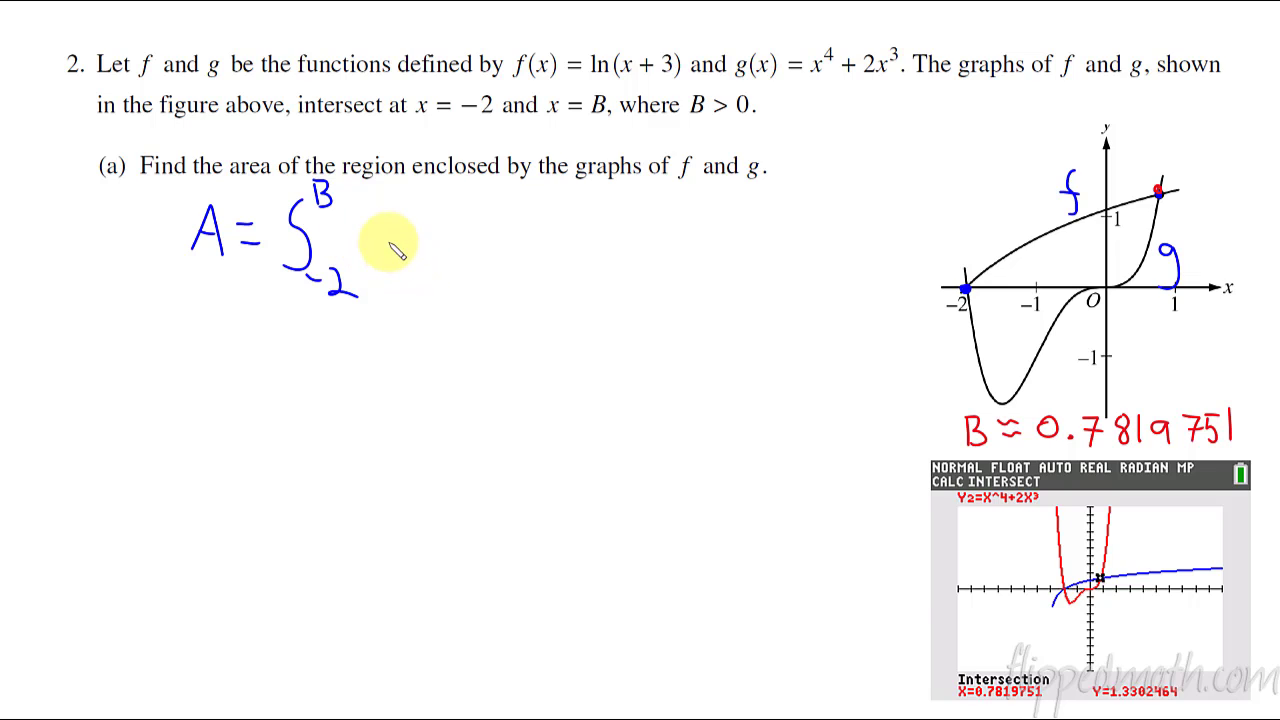
Write the integrand [f(x) − g(x)] dx after the limits and begin the approximate area below
left_click_drag(380, 206, 386, 276)
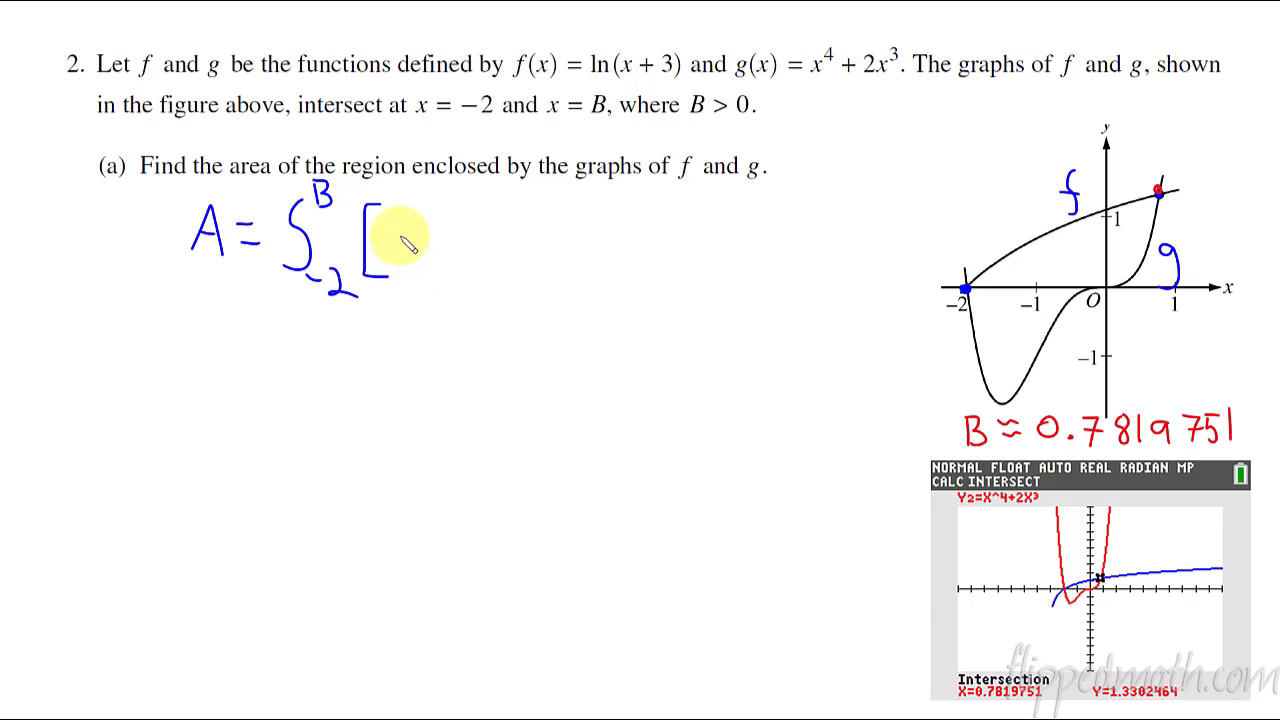
mouse_move(412, 226)
left_mouse_down()
mouse_move(398, 264)
mouse_move(412, 242)
mouse_move(438, 262)
left_mouse_up()
mouse_move(458, 226)
left_mouse_down()
mouse_move(462, 262)
mouse_move(502, 250)
mouse_move(528, 274)
left_mouse_up()
left_click_drag(572, 236, 566, 274)
left_click_drag(586, 252, 584, 264)
left_click_drag(602, 228, 606, 270)
left_click_drag(614, 202, 628, 292)
left_click_drag(692, 250, 690, 266)
mouse_move(706, 222)
left_mouse_down()
mouse_move(704, 268)
mouse_move(738, 266)
left_mouse_up()
left_click_drag(738, 240, 718, 268)
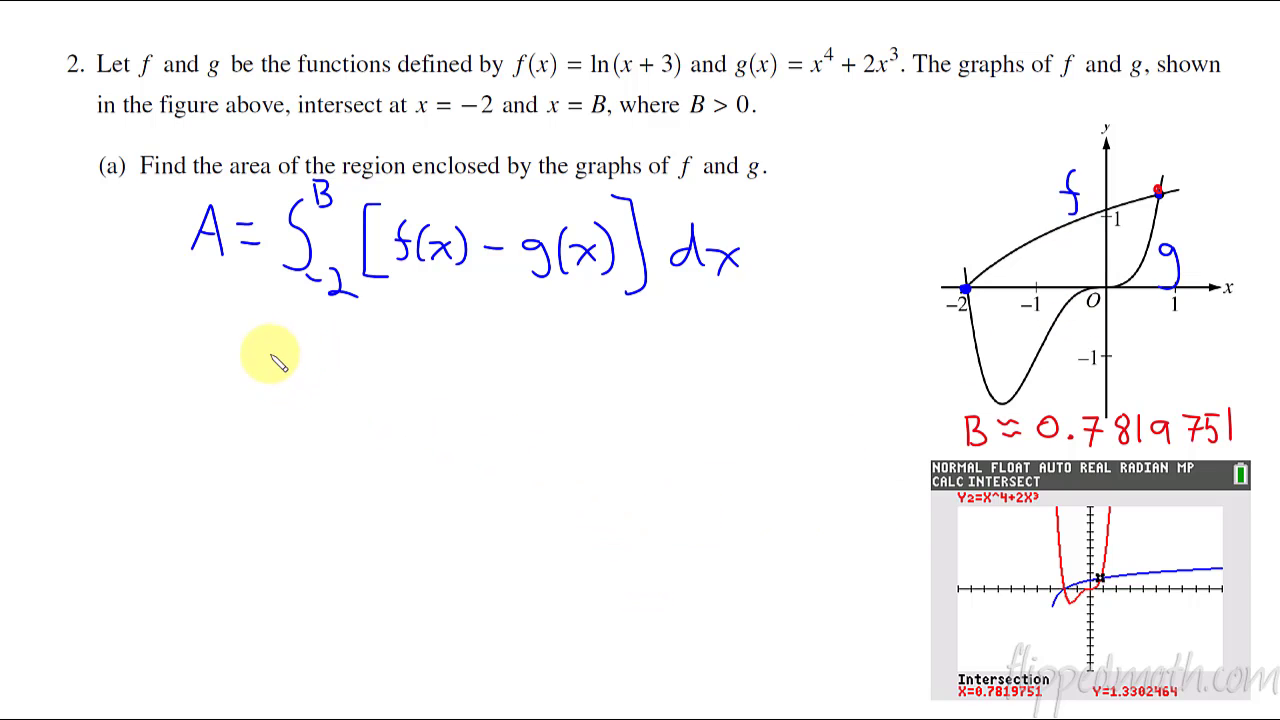
mouse_move(245, 343)
left_mouse_down()
mouse_move(278, 348)
mouse_move(282, 378)
left_mouse_up()
Set the fnInt bounds on the calculator from -2 to B
key("alt+Tab")
left_click(540, 626)
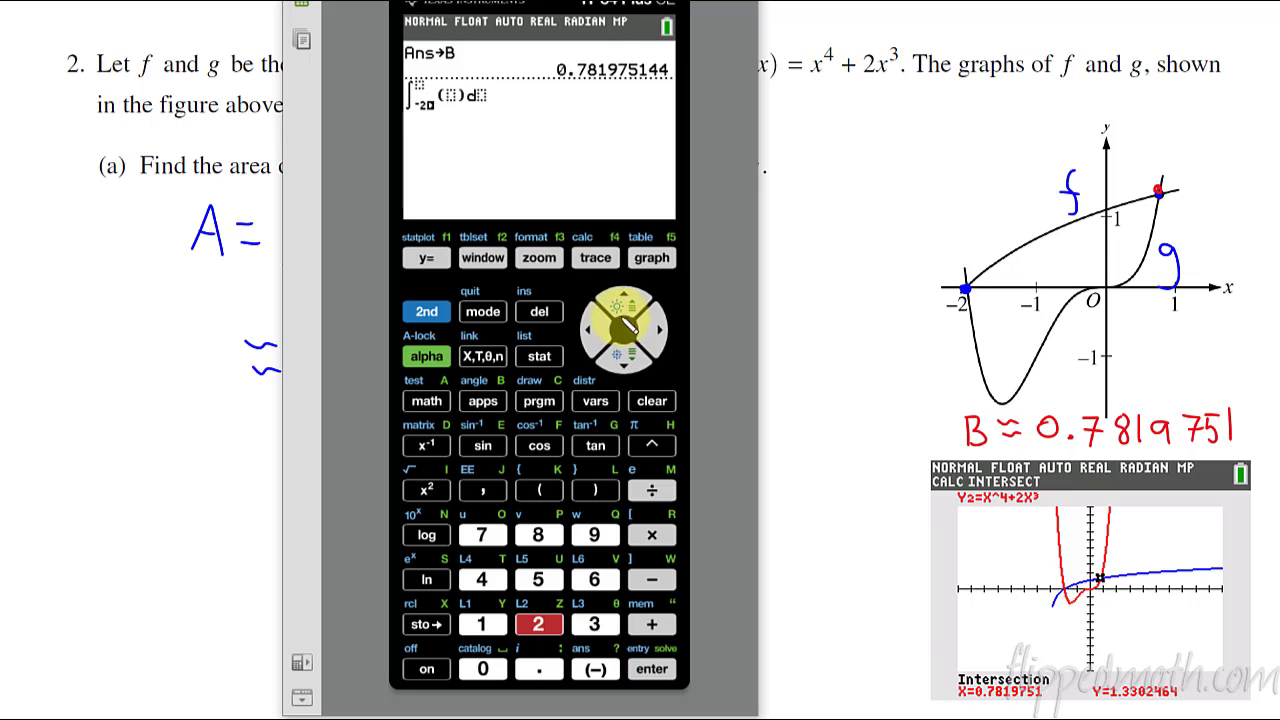
left_click(617, 304)
left_click(427, 357)
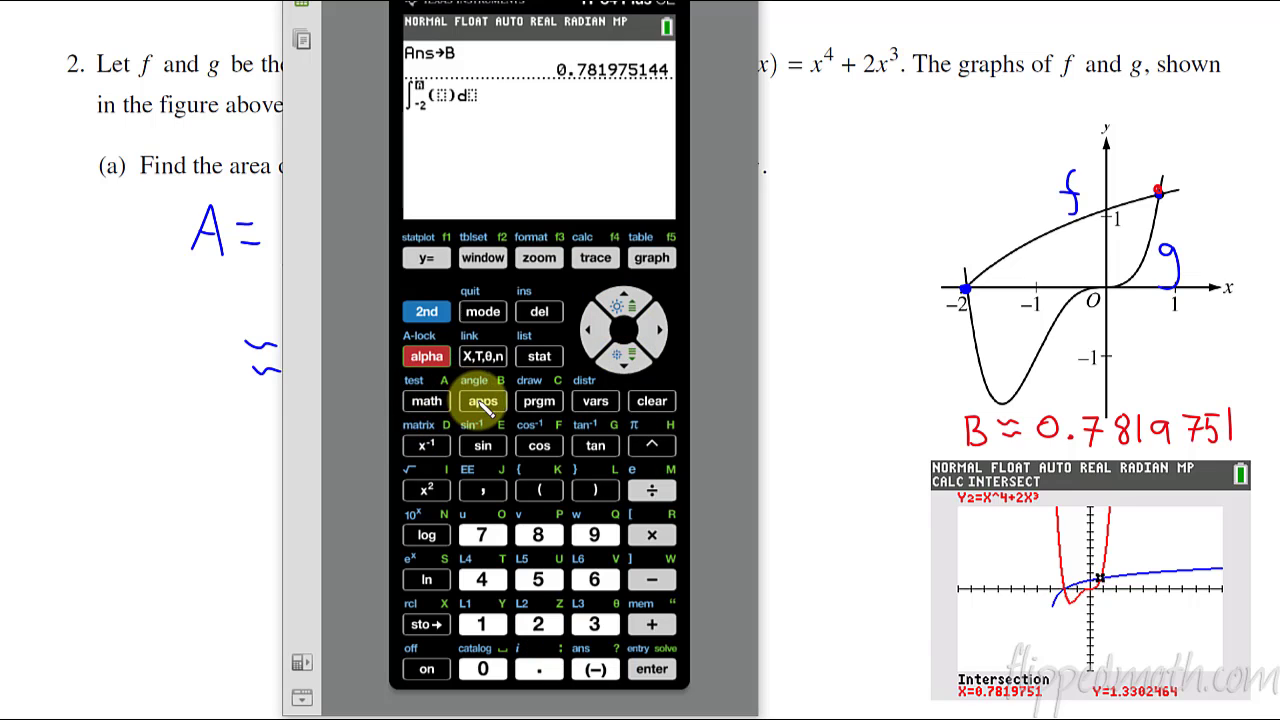
left_click(483, 400)
left_click(657, 330)
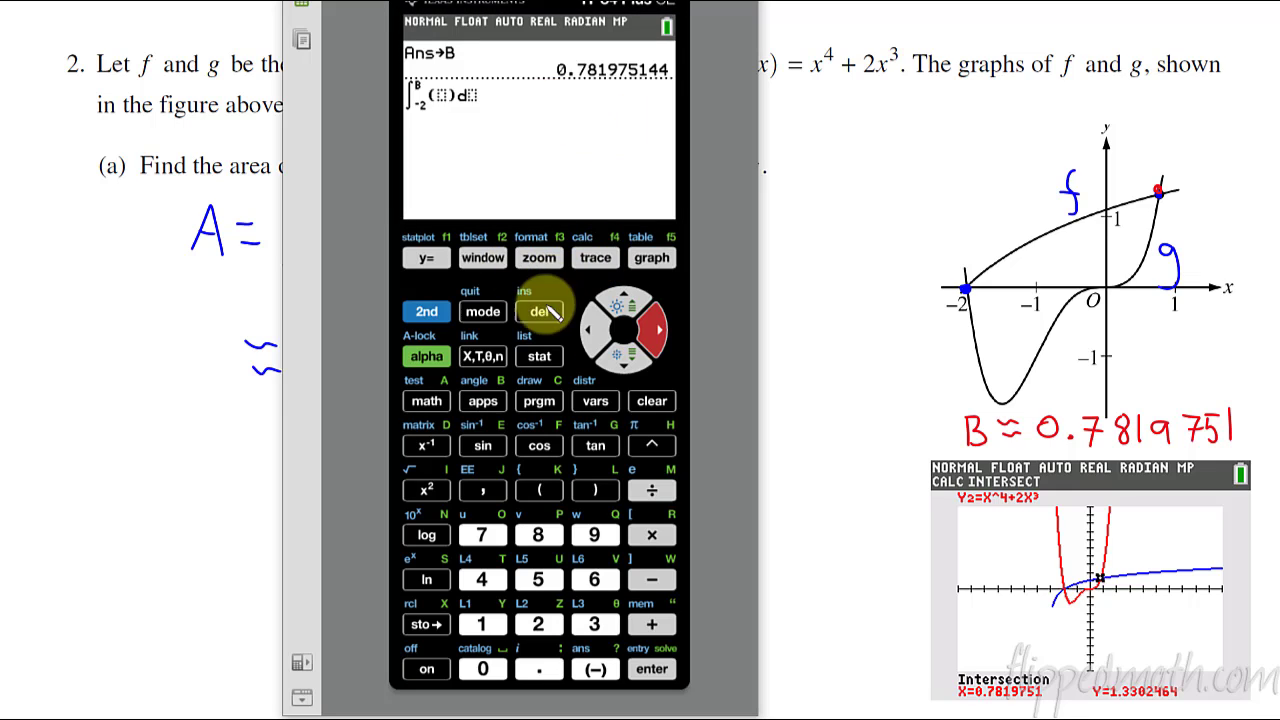
Insert Y1 and a minus sign into the integrand, removing a stray tan(
left_click(595, 400)
left_click(659, 332)
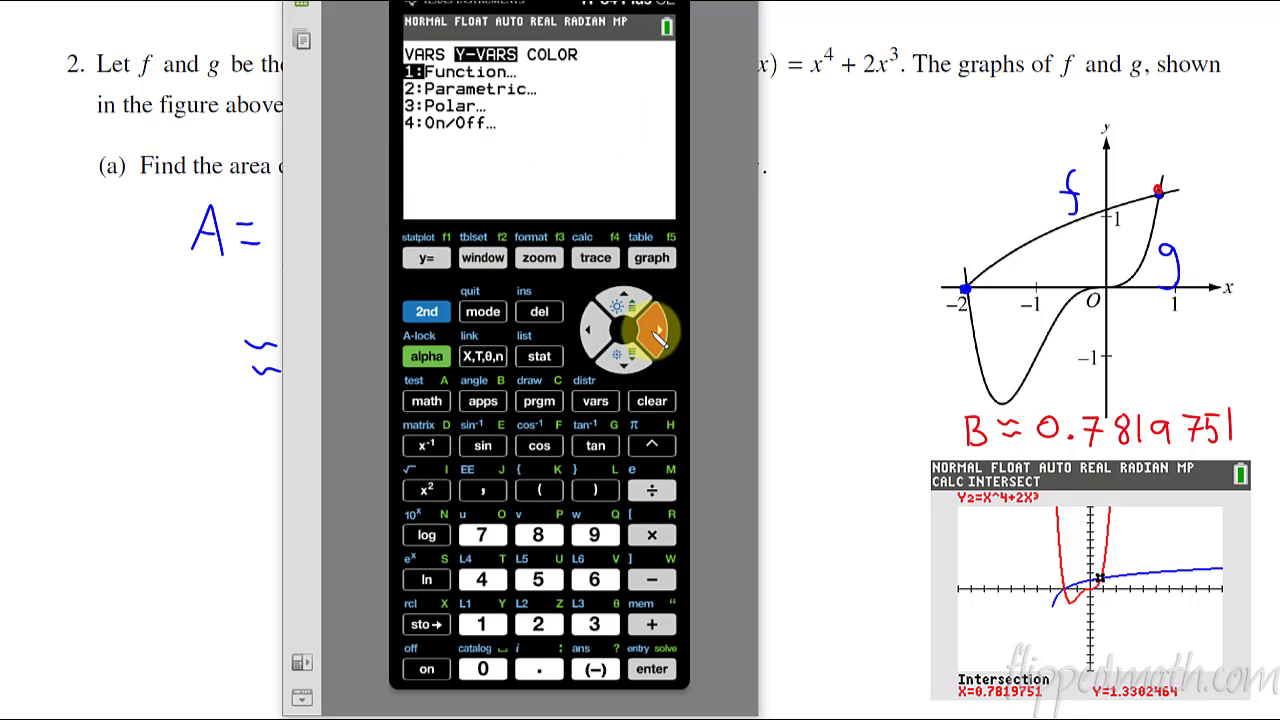
left_click(652, 669)
left_click(652, 669)
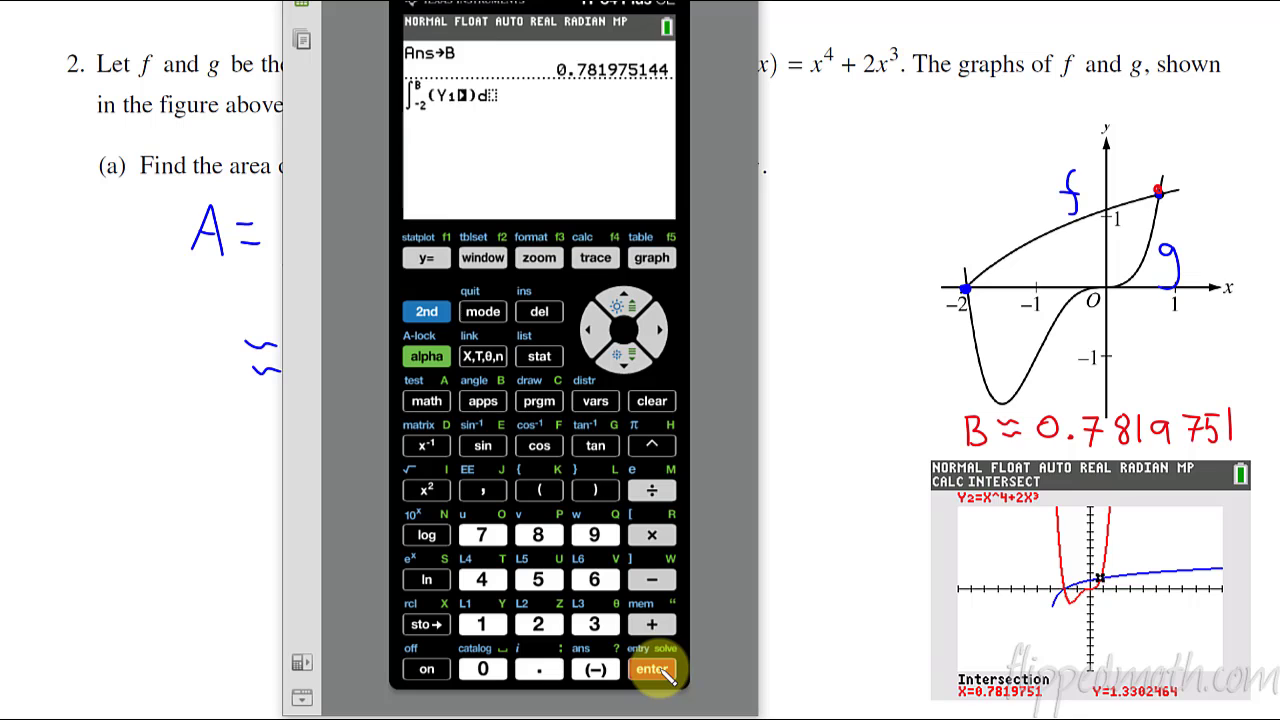
left_click(652, 580)
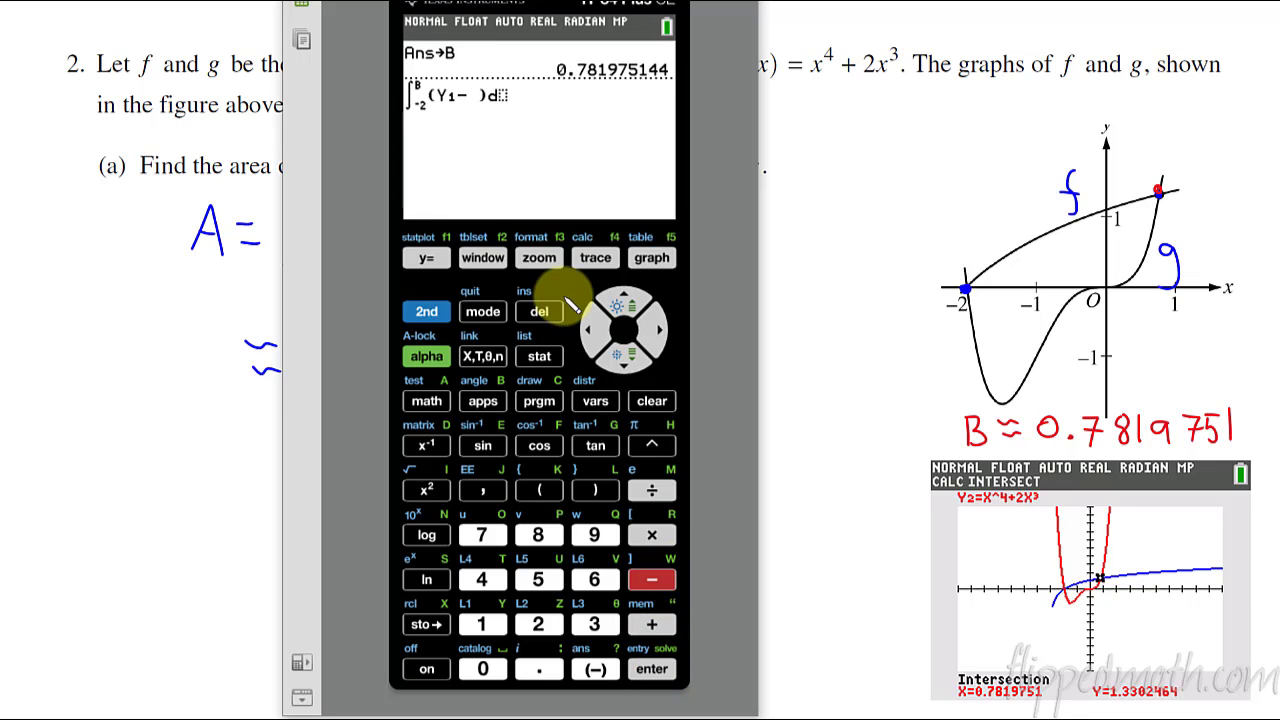
left_click(595, 445)
Add Y2 and dX, then evaluate the integral to 3.603548339
left_click(596, 404)
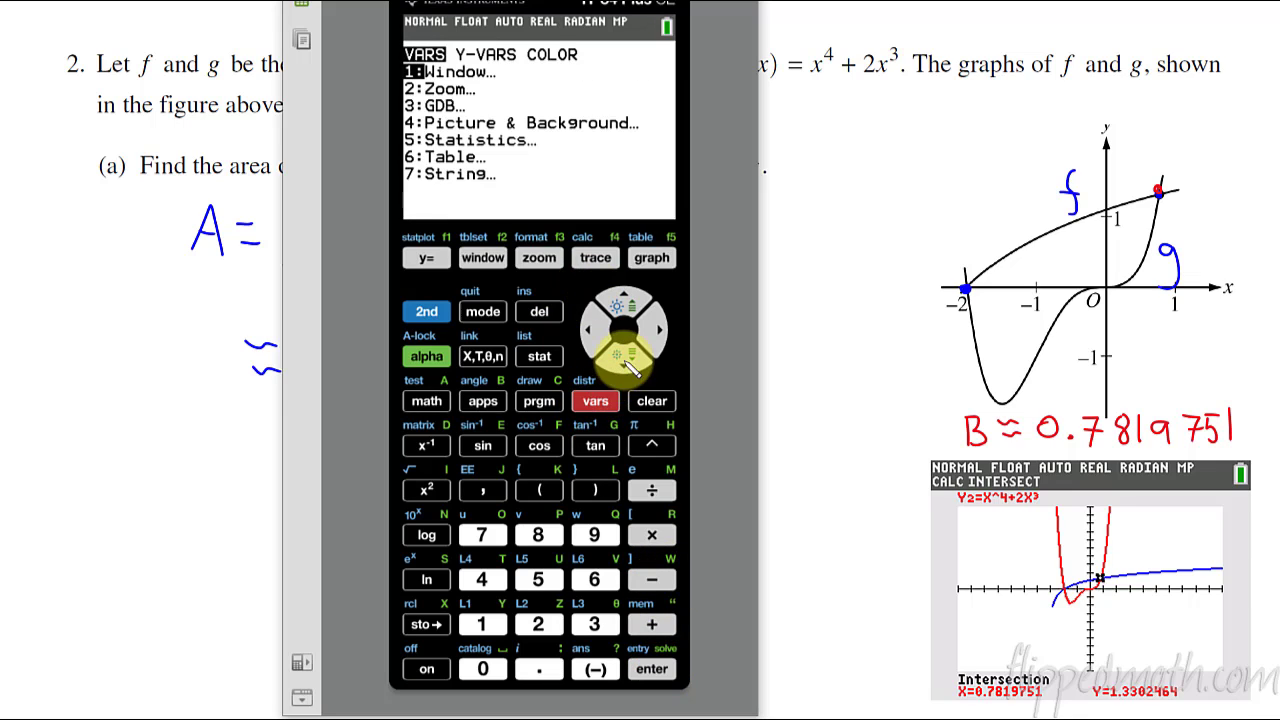
left_click(652, 338)
left_click(652, 669)
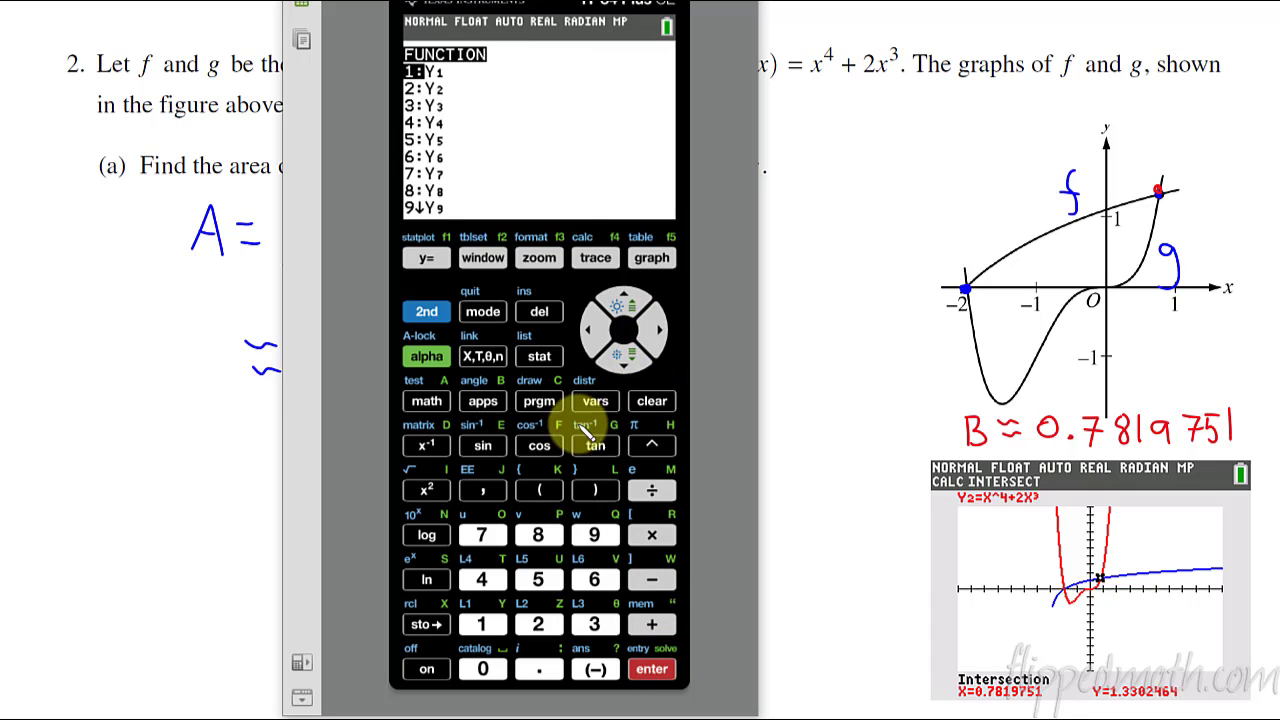
left_click(623, 356)
left_click(652, 669)
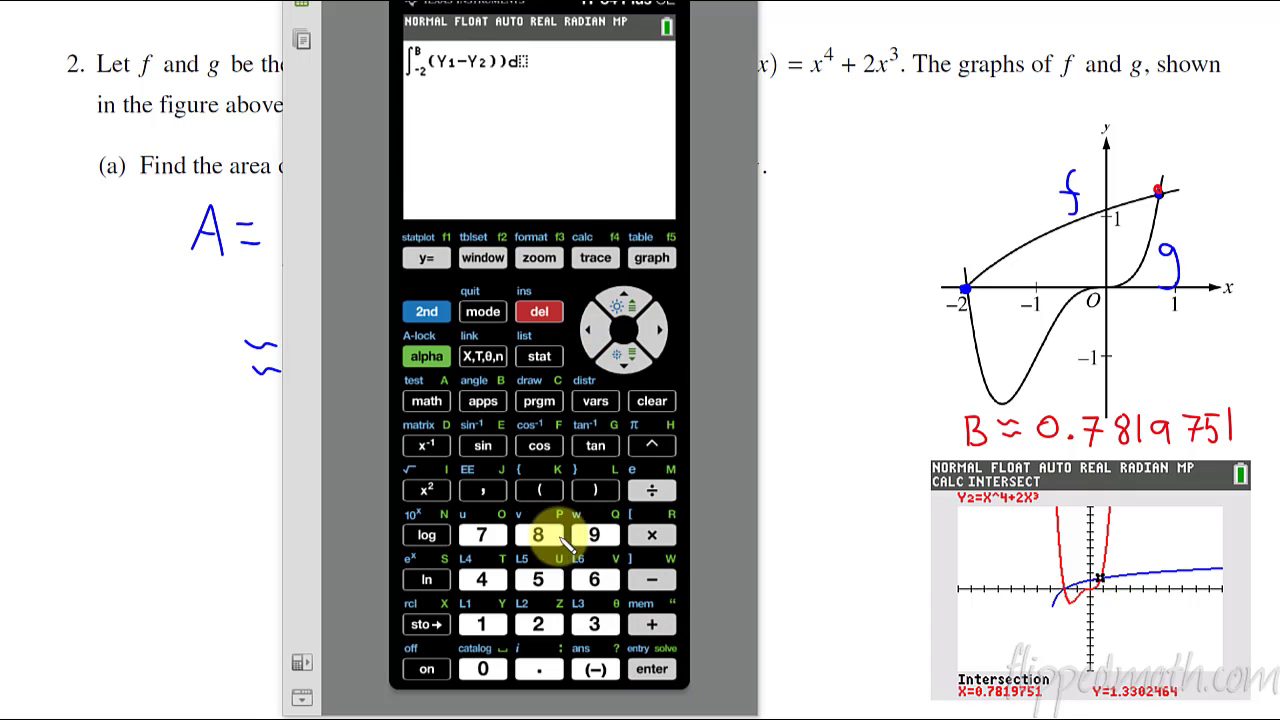
left_click(483, 356)
left_click(652, 669)
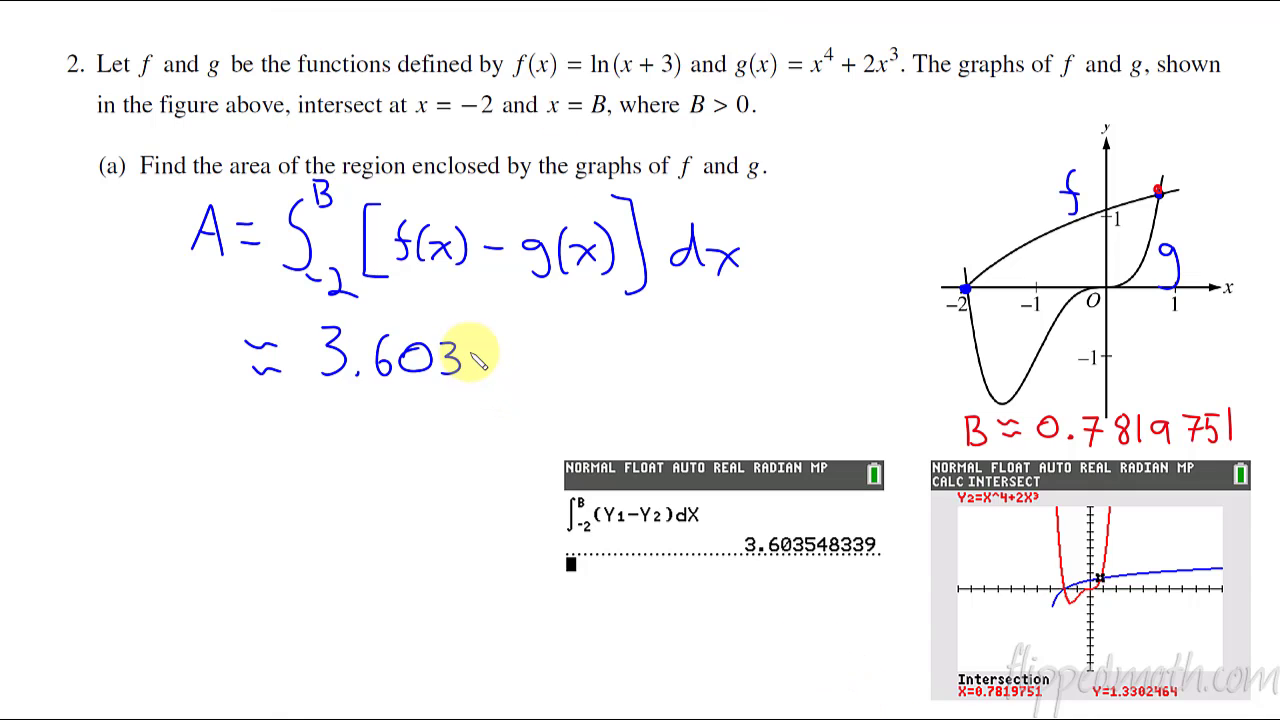
Finish the area as ≈ 3.6035, box it in red, and jot 8.4 in the margin
left_click_drag(470, 342, 463, 372)
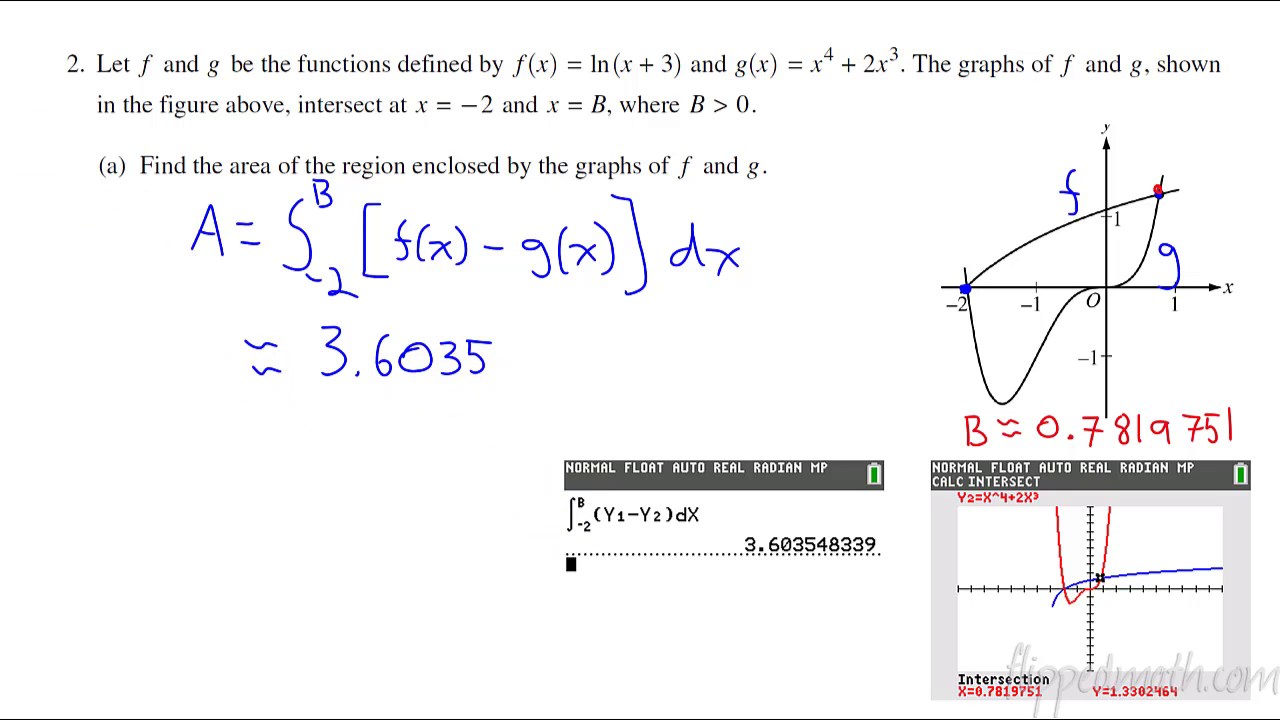
mouse_move(299, 315)
left_mouse_down()
mouse_move(311, 411)
mouse_move(499, 412)
mouse_move(506, 355)
mouse_move(459, 333)
mouse_move(321, 318)
left_mouse_up()
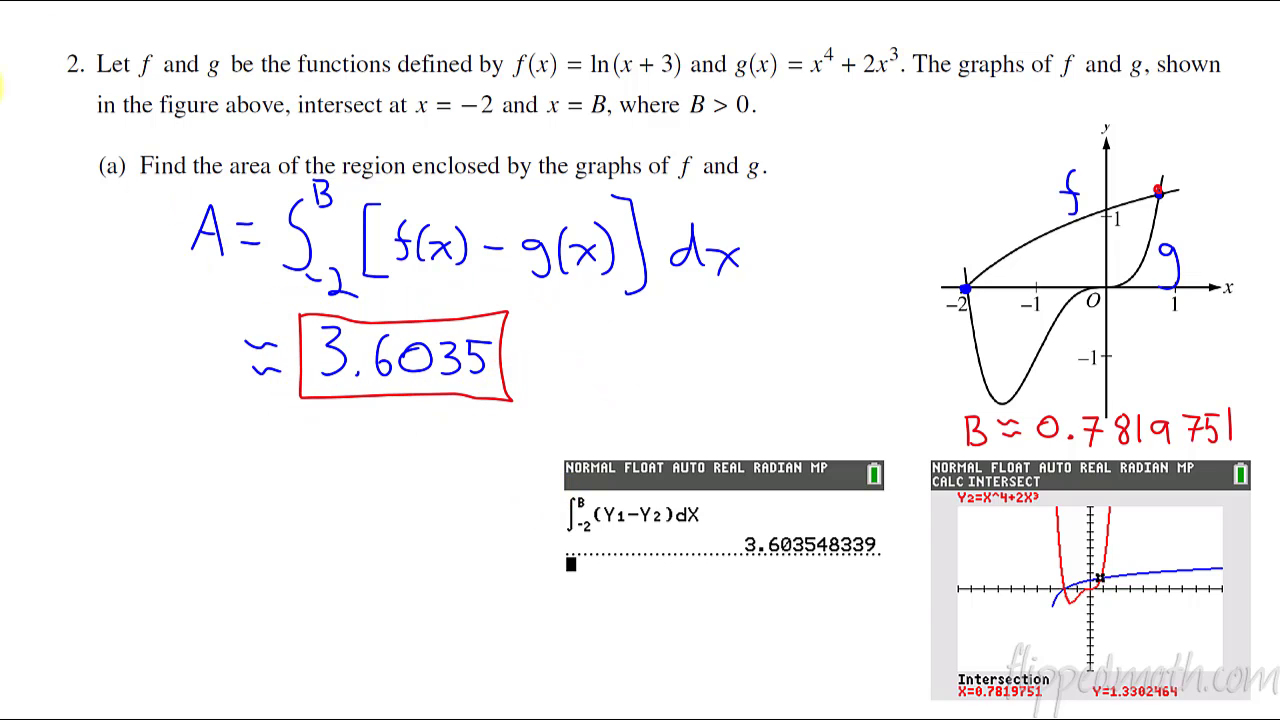
mouse_move(38, 170)
left_mouse_down()
mouse_move(50, 191)
mouse_move(68, 183)
left_mouse_up()
left_click_drag(64, 166, 64, 192)
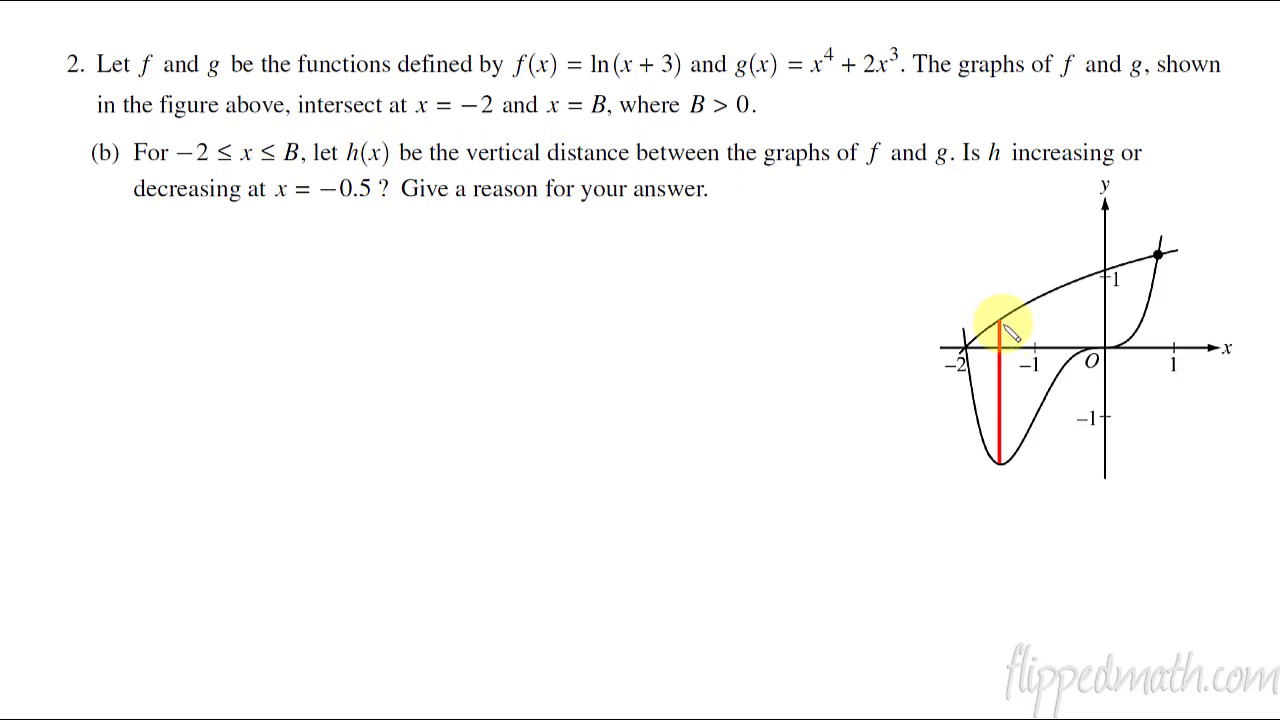
Label the upper curve f and lower curve g, then show the red segment at x = -0.5
left_click_drag(1076, 232, 1064, 268)
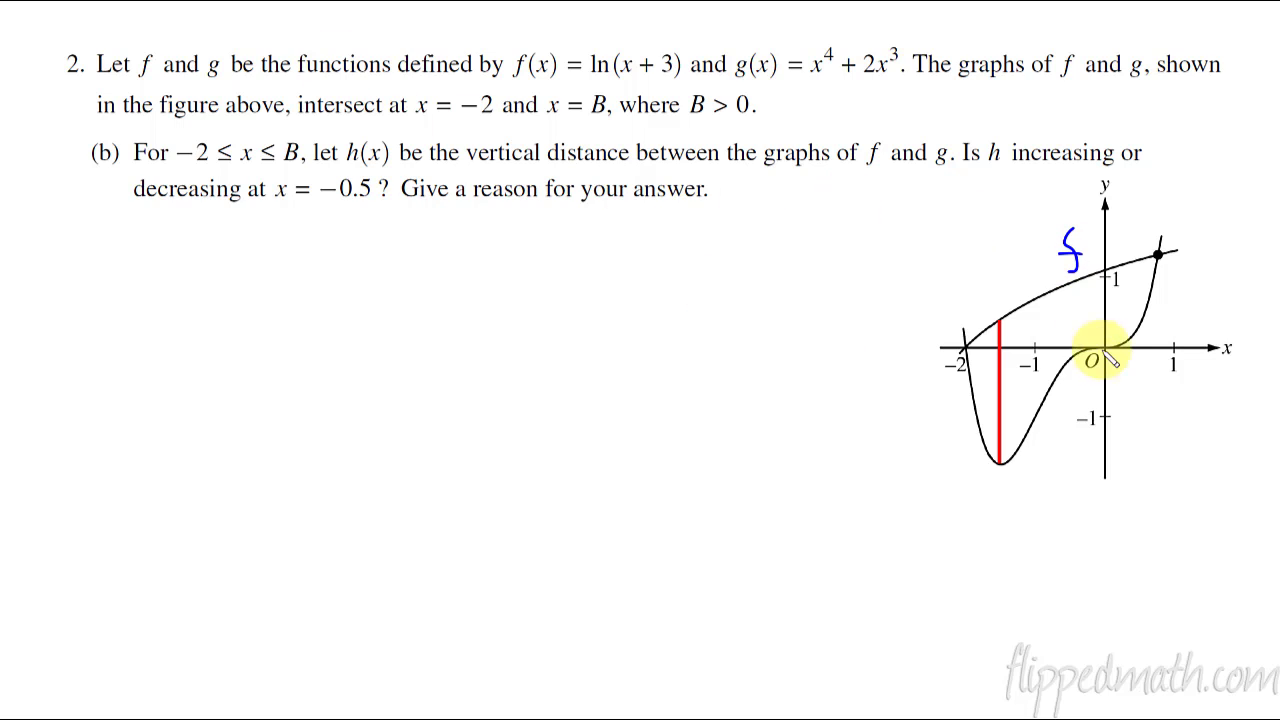
left_click_drag(1045, 465, 1048, 490)
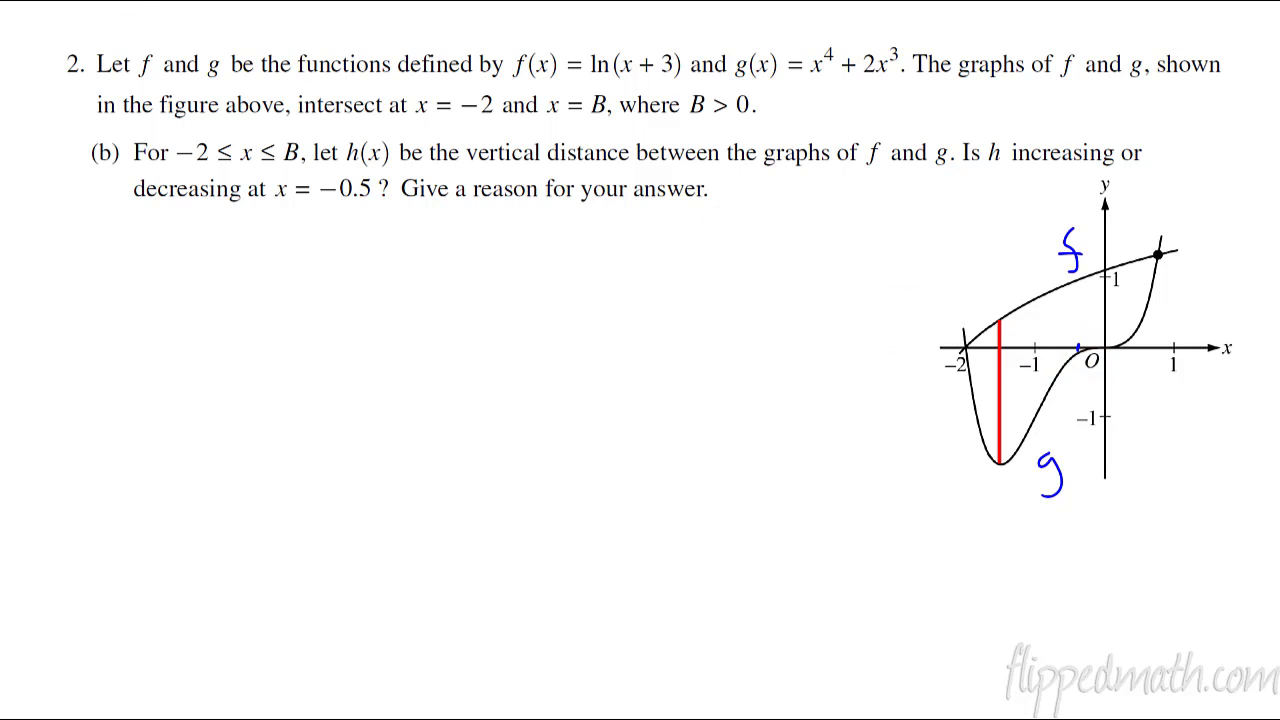
key("Right")
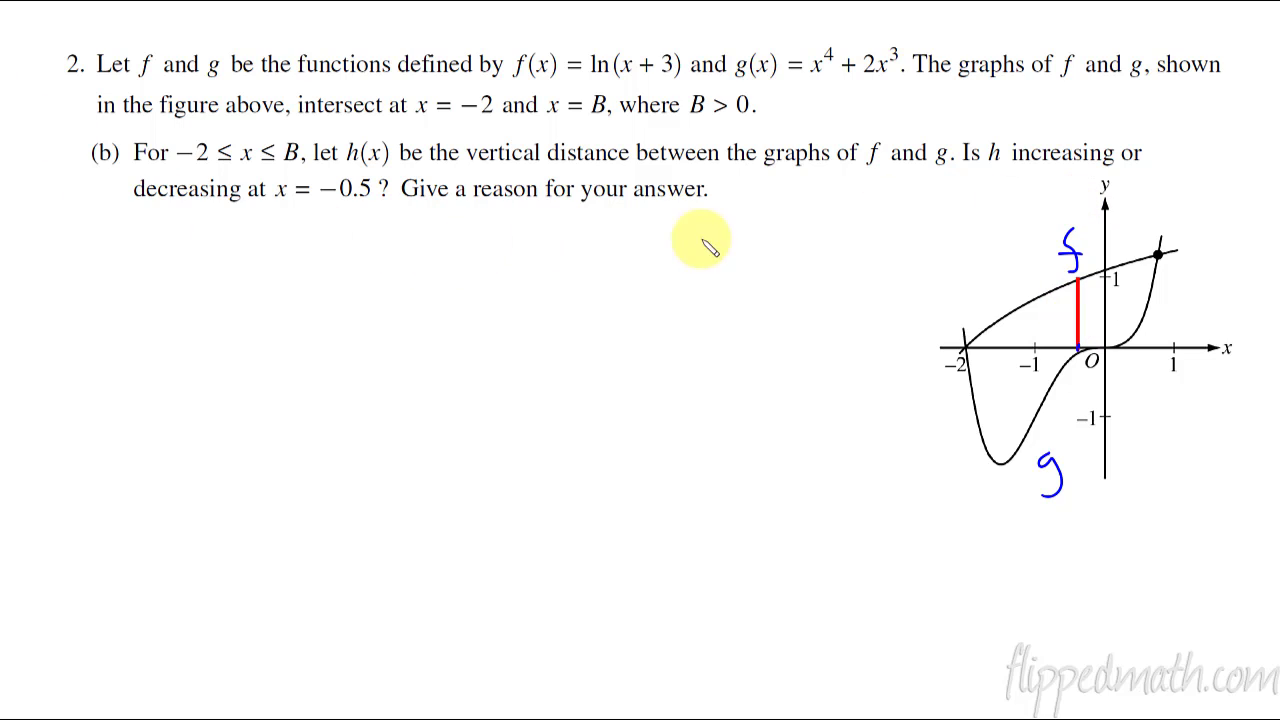
Underline 'increasing or decreasing' in red and write 'h(x) =' in blue, erasing a red false start
left_click_drag(1036, 172, 1168, 172)
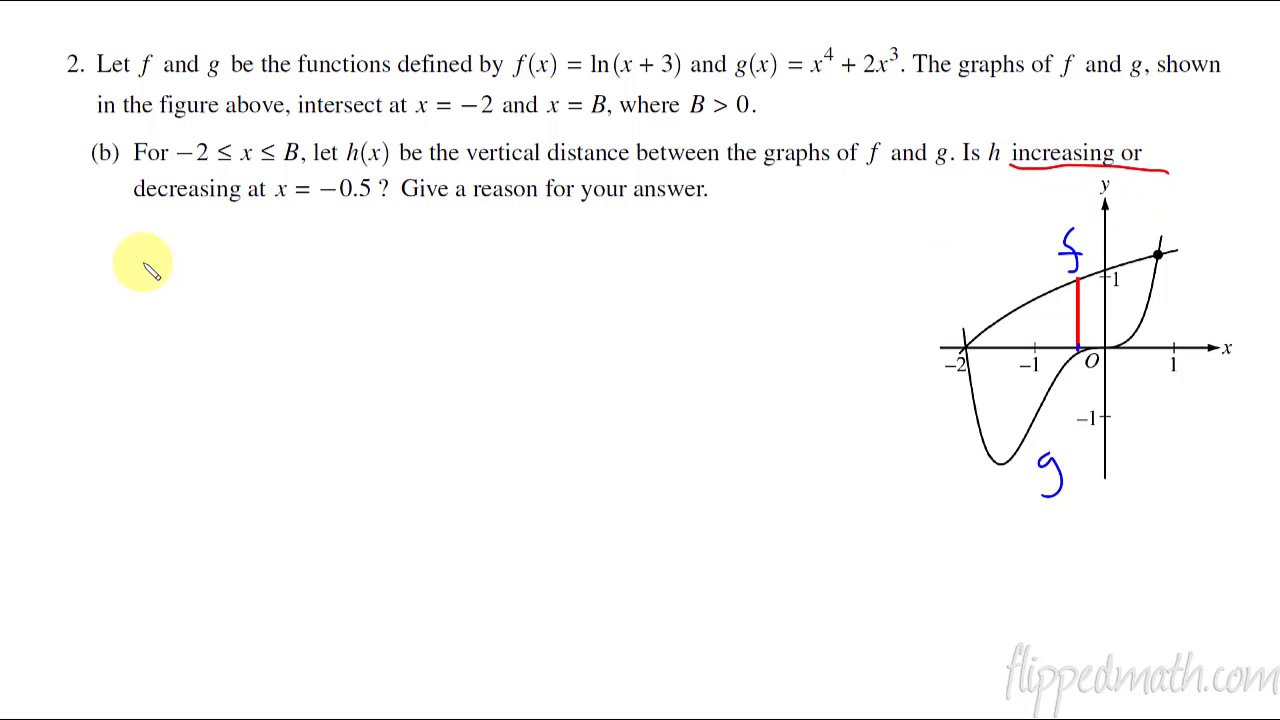
left_click_drag(120, 212, 202, 213)
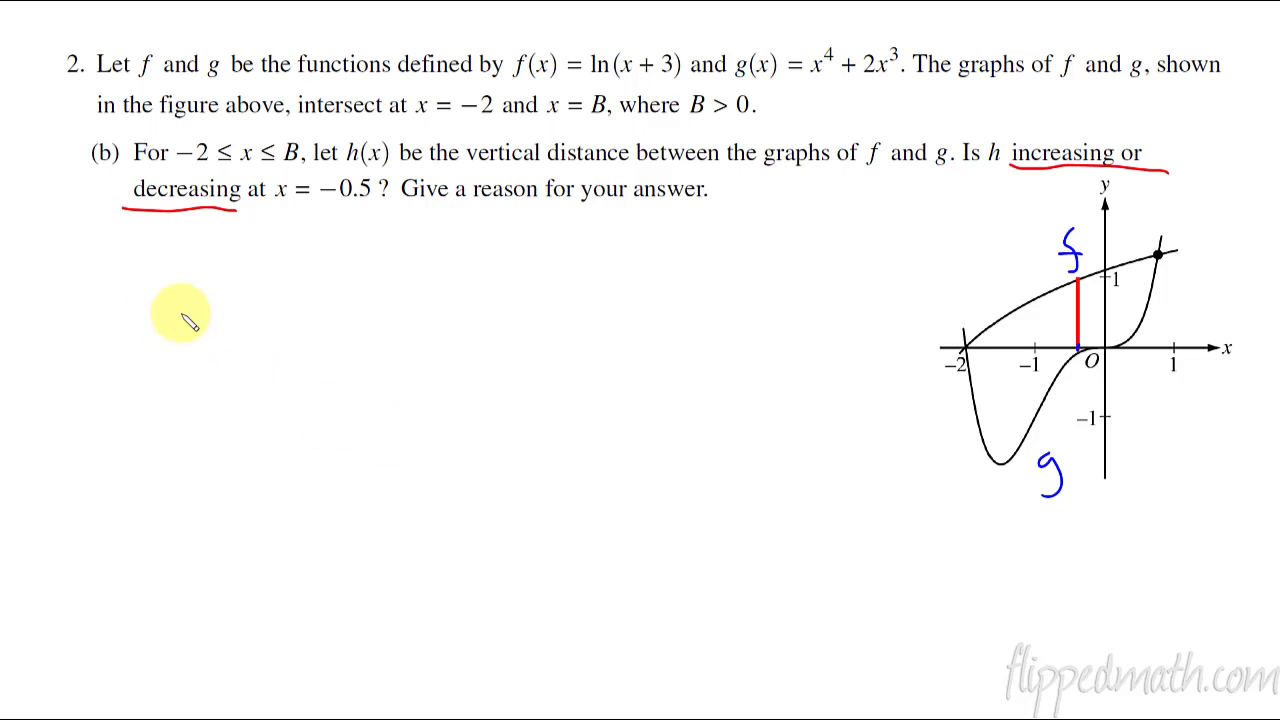
left_click_drag(176, 250, 204, 282)
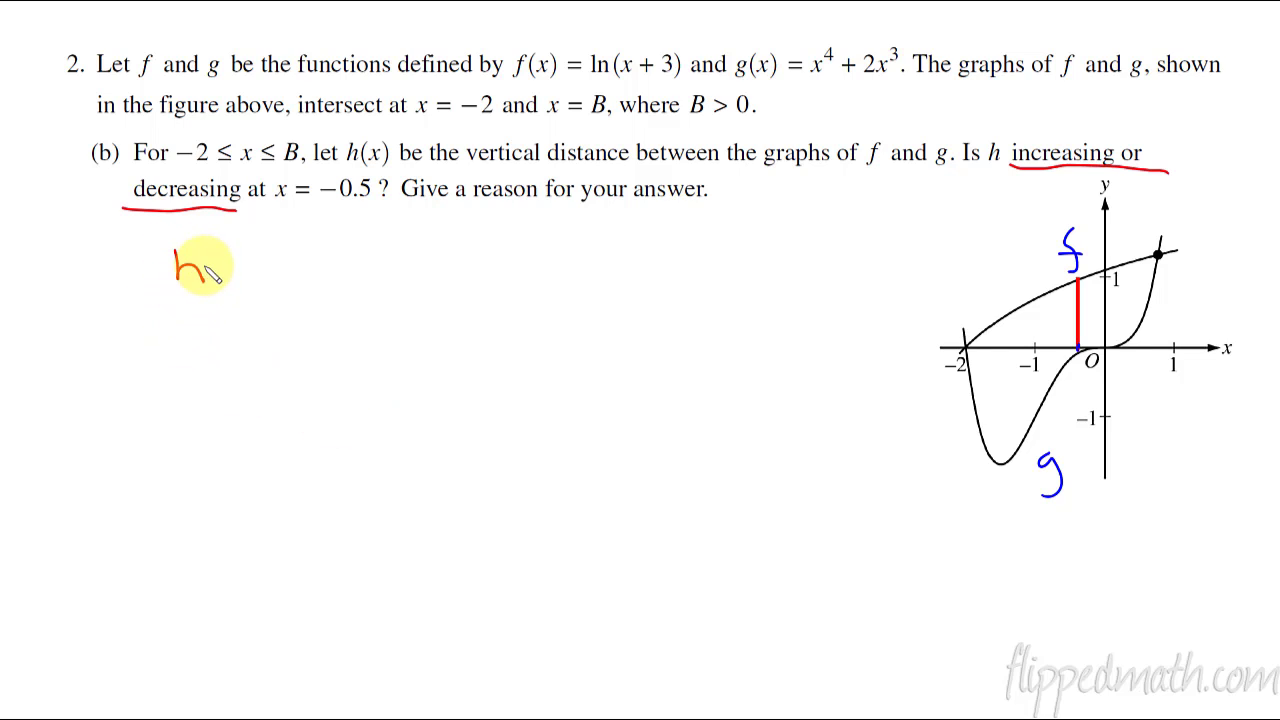
left_click_drag(213, 230, 208, 244)
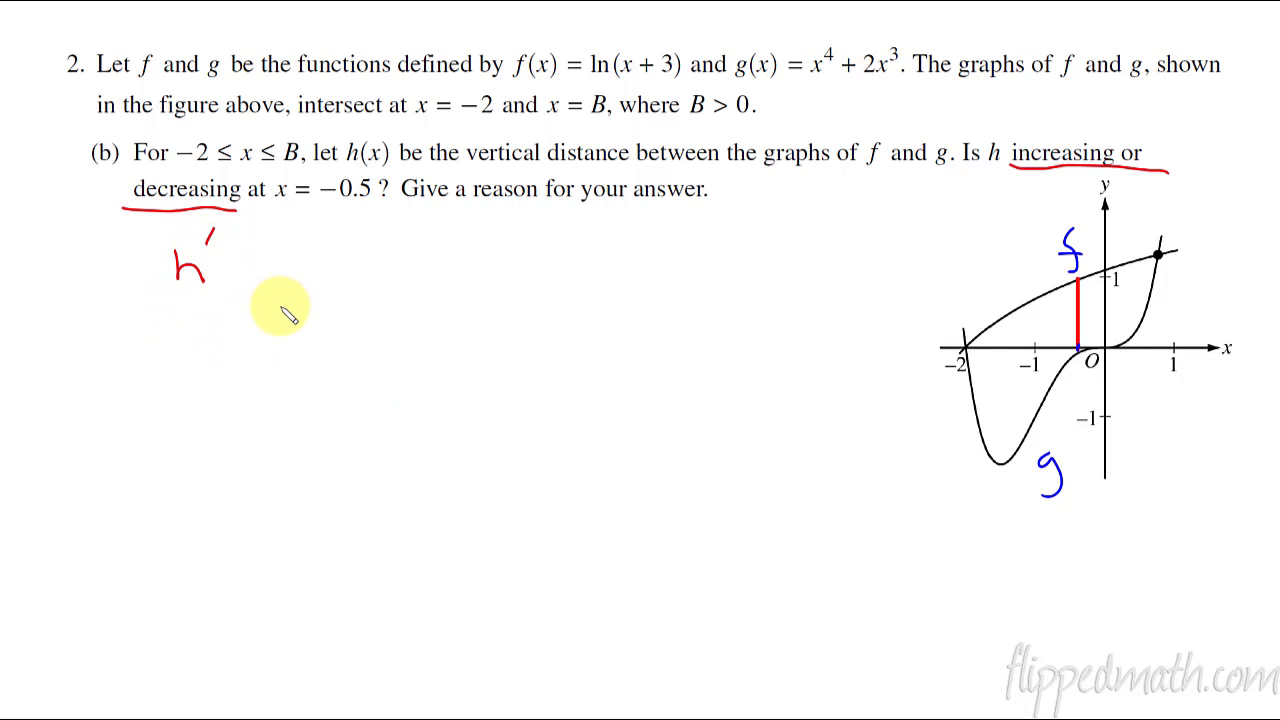
left_click(211, 238)
left_click(192, 266)
mouse_move(182, 238)
left_mouse_down()
mouse_move(184, 282)
mouse_move(264, 280)
mouse_move(304, 254)
left_mouse_up()
mouse_move(284, 272)
left_mouse_down()
mouse_move(363, 251)
mouse_move(395, 272)
mouse_move(566, 292)
left_mouse_up()
Write h'(x) = f'(x) − g'(x) on the next line
mouse_move(185, 322)
left_mouse_down()
mouse_move(203, 356)
mouse_move(216, 334)
mouse_move(260, 358)
left_mouse_up()
left_click_drag(284, 333, 302, 333)
left_click_drag(284, 347, 302, 347)
mouse_move(346, 322)
left_mouse_down()
mouse_move(345, 361)
mouse_move(365, 321)
mouse_move(377, 346)
mouse_move(373, 329)
mouse_move(405, 355)
left_mouse_up()
left_click_drag(404, 330, 389, 356)
mouse_move(407, 322)
left_mouse_down()
mouse_move(411, 358)
mouse_move(451, 342)
left_mouse_up()
left_click_drag(497, 328, 479, 365)
mouse_move(506, 318)
left_mouse_down()
mouse_move(518, 364)
mouse_move(548, 358)
left_mouse_up()
mouse_move(548, 332)
left_mouse_down()
mouse_move(527, 358)
mouse_move(568, 362)
left_mouse_up()
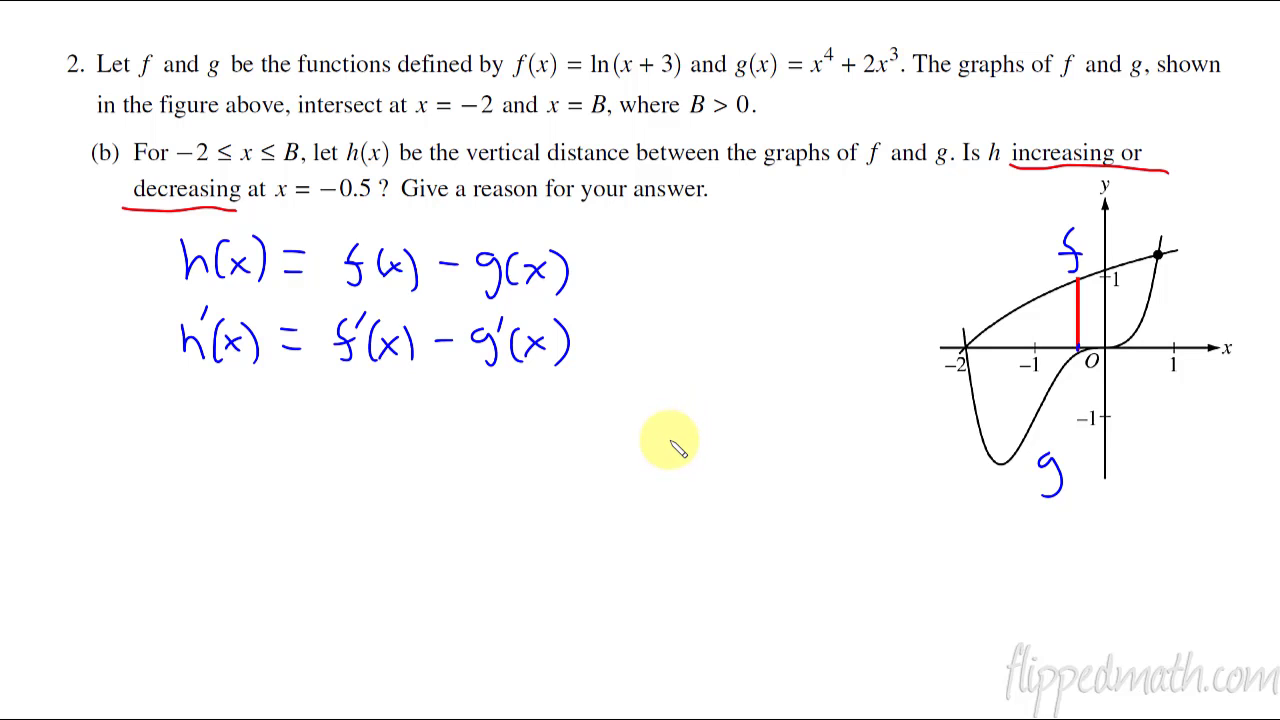
Write the line h'(-0.5) = below the derivative
mouse_move(174, 395)
left_mouse_down()
mouse_move(196, 428)
mouse_move(194, 392)
mouse_move(216, 432)
mouse_move(248, 403)
mouse_move(274, 428)
left_mouse_up()
left_click(266, 423)
mouse_move(278, 396)
left_mouse_down()
mouse_move(288, 393)
mouse_move(299, 440)
mouse_move(338, 409)
left_mouse_up()
left_click_drag(320, 424, 340, 423)
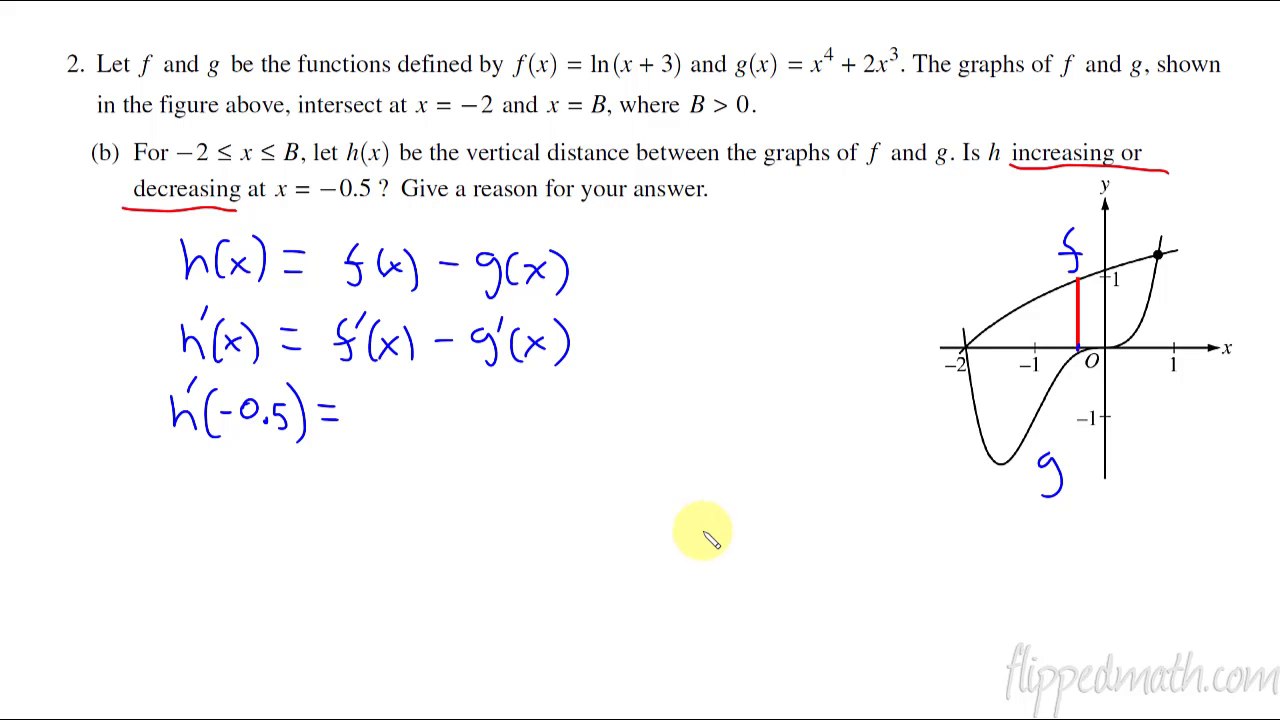
Move TI-SmartView CE beside the handwritten work and enter d/dX(Y1)|X=−0.5 − d/dX(Y2)|X=−0.5 on the home screen
key("alt+Tab")
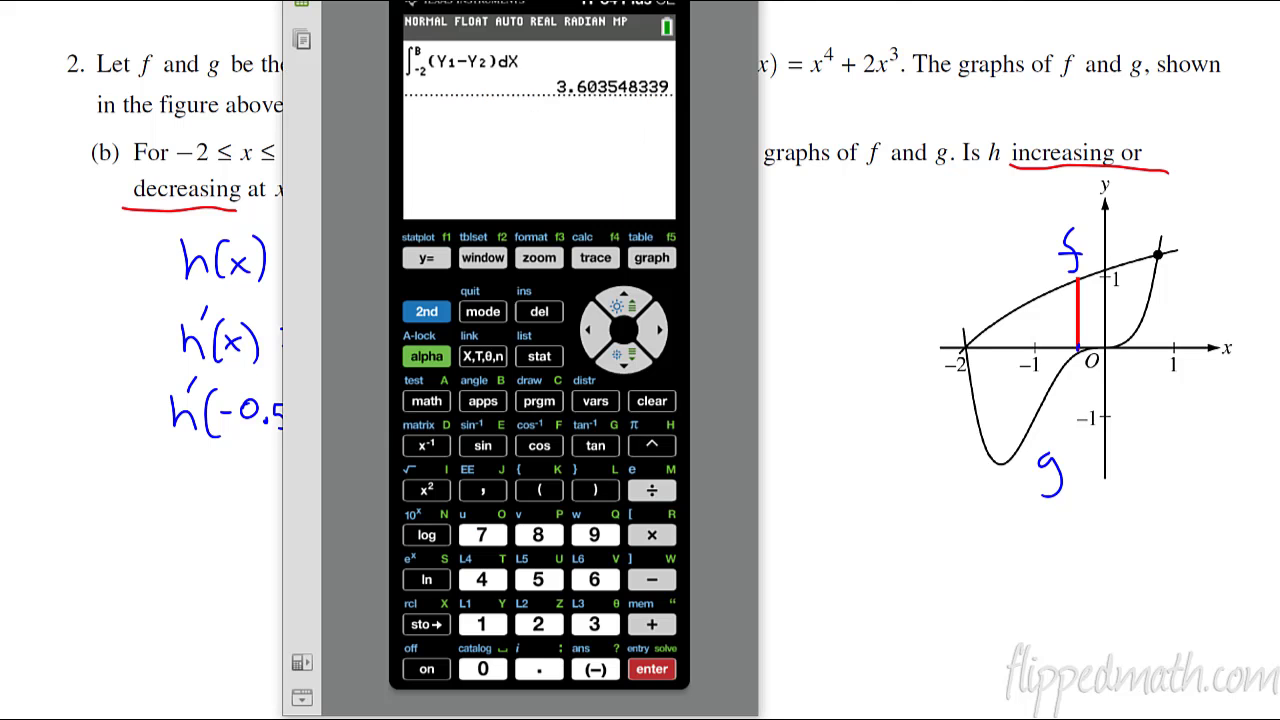
left_click_drag(741, 21, 1056, 29)
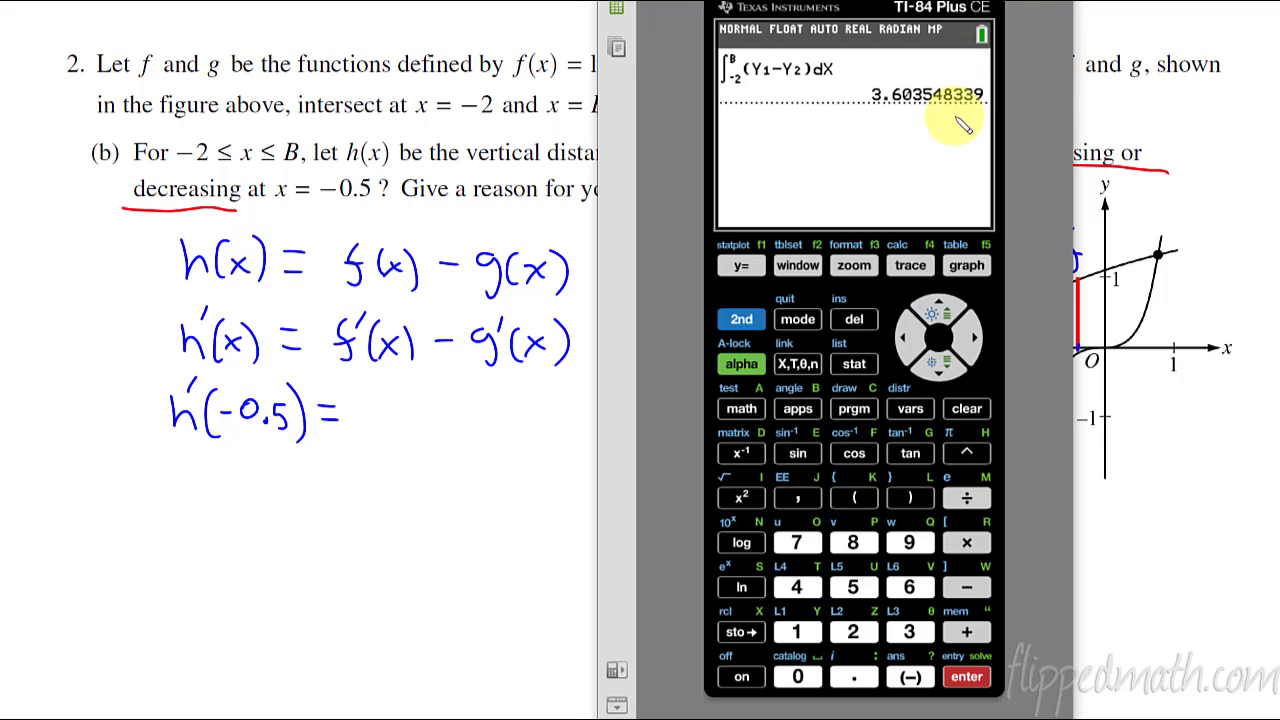
left_click(738, 143)
type("d/dX(Y1)|x=-0.5-d/dX(Y2)|x=-0.5")
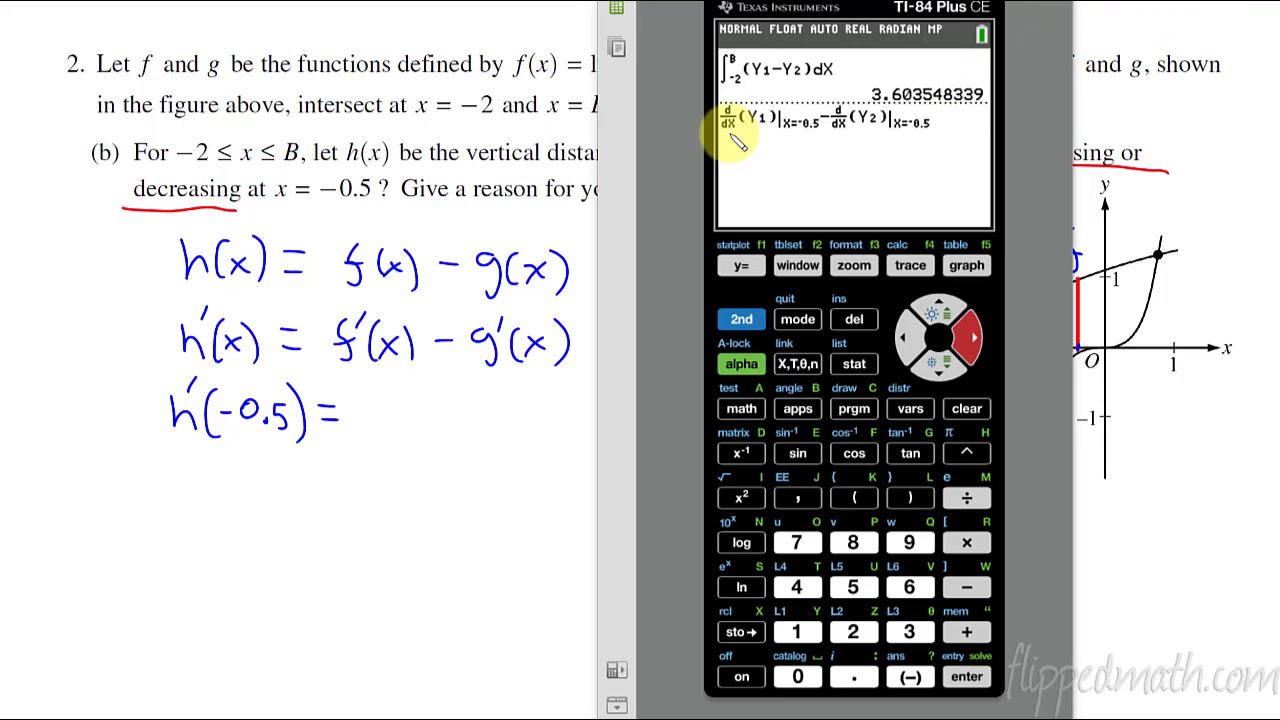